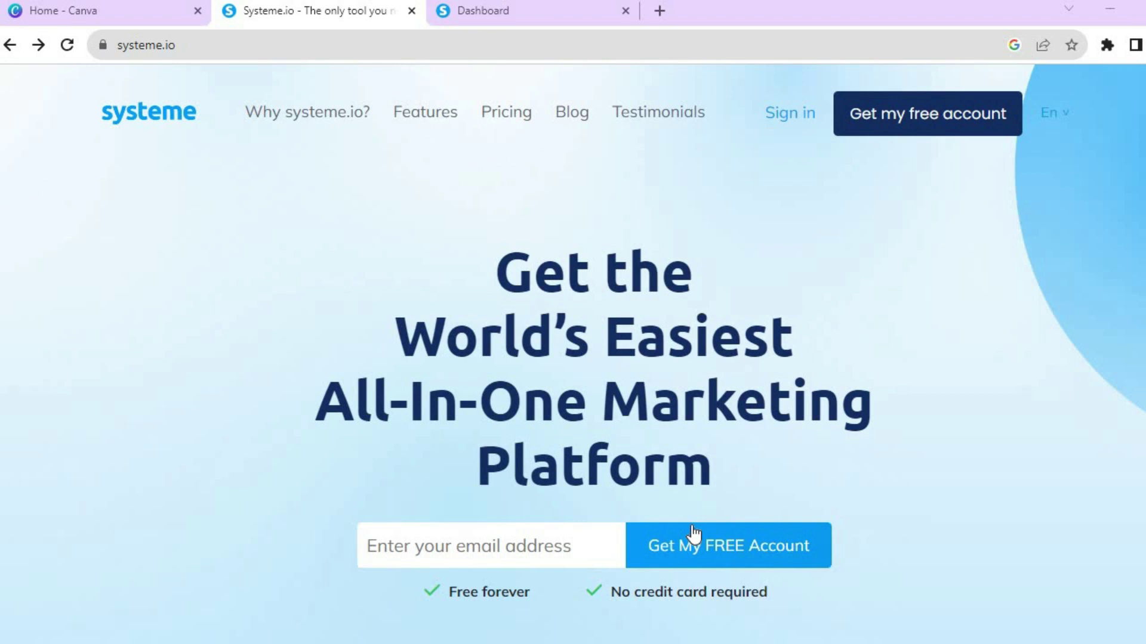
Step: Open the pricing page and review the plan comparison, noting the free plan's Blog posts limit
click(506, 112)
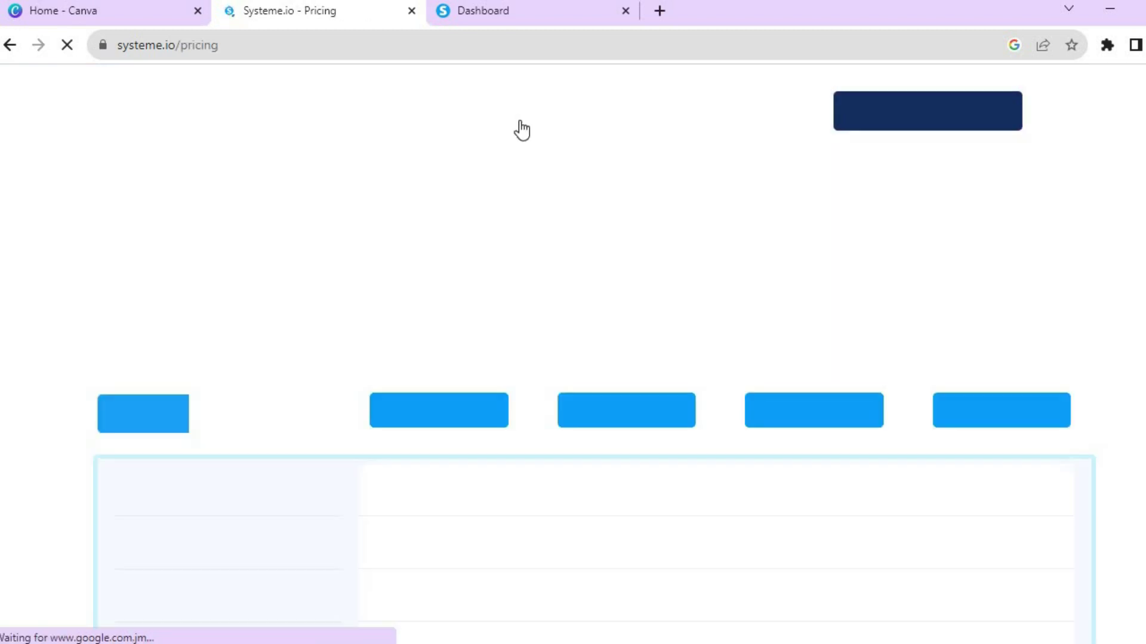
scroll(994, 196, down, 3)
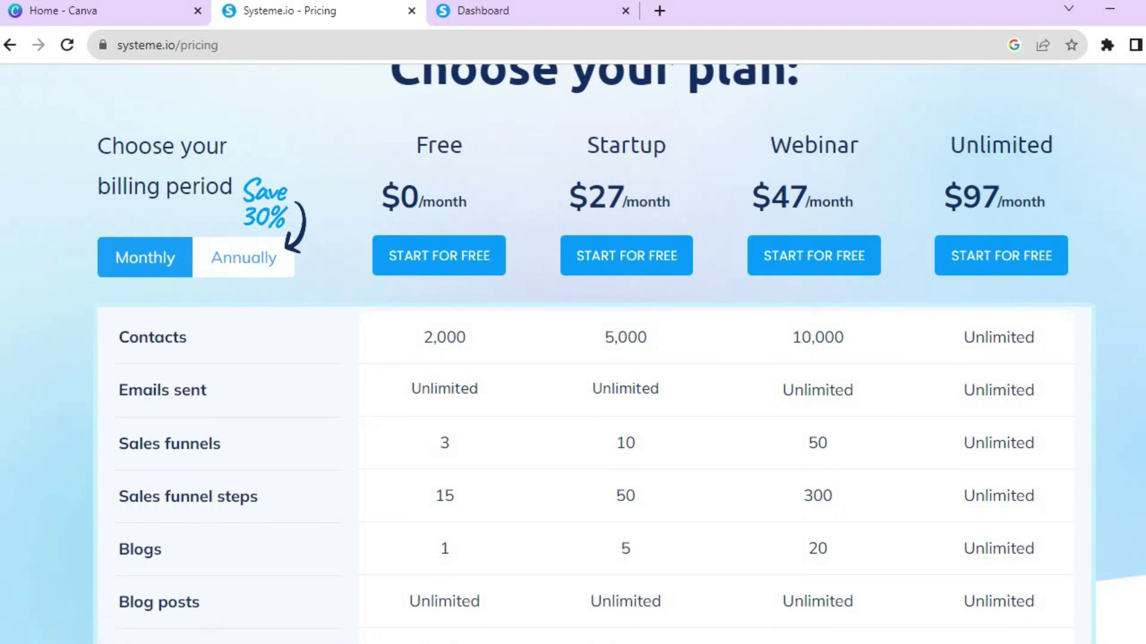
scroll(529, 315, down, 2)
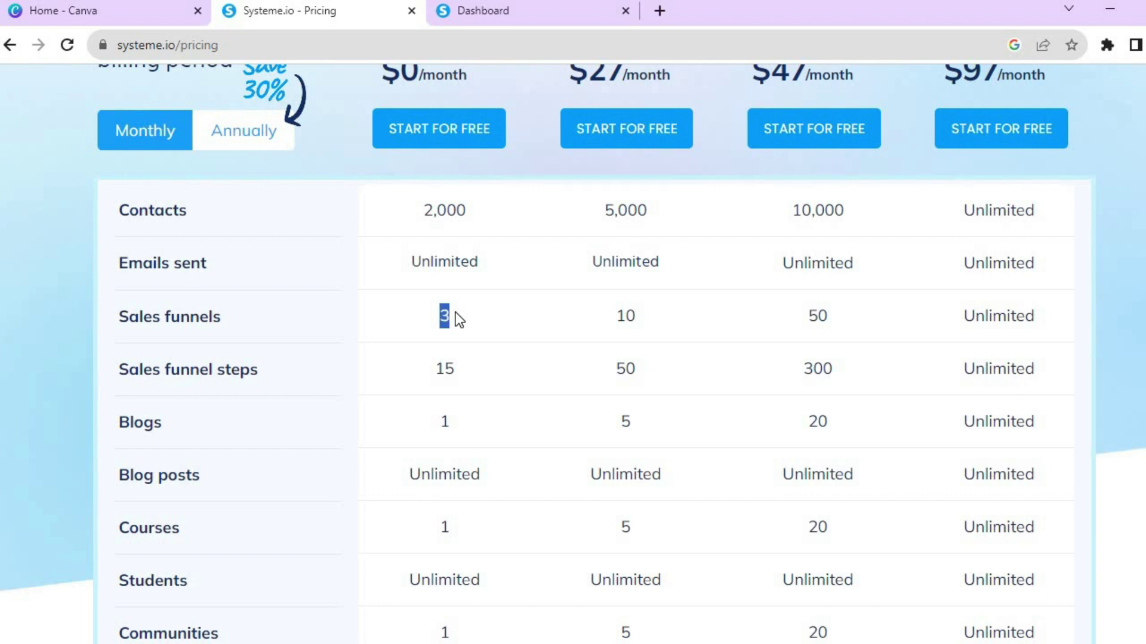
click(440, 373)
drag(481, 478, 413, 478)
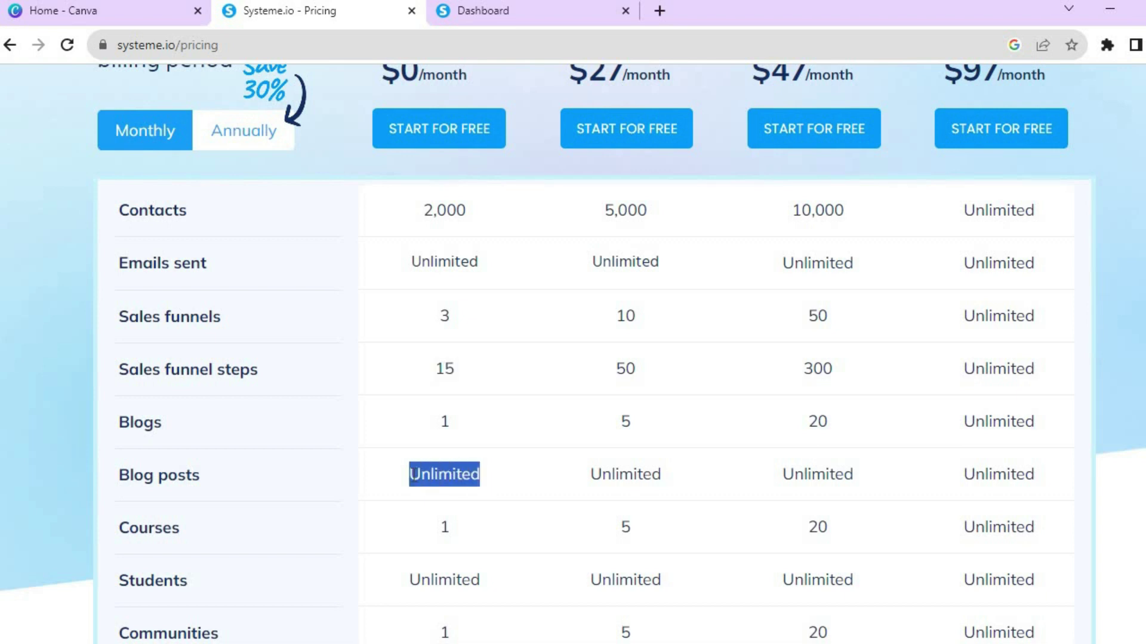
Step: Check the free plan's Students limit, then return to the account dashboard
click(457, 525)
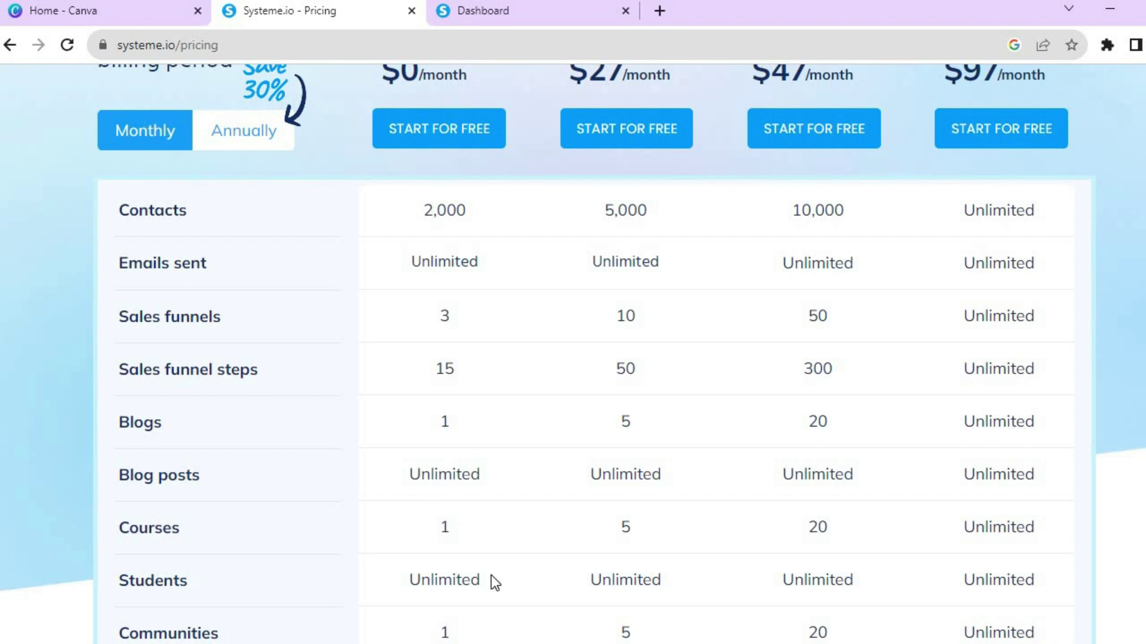
drag(484, 580, 421, 580)
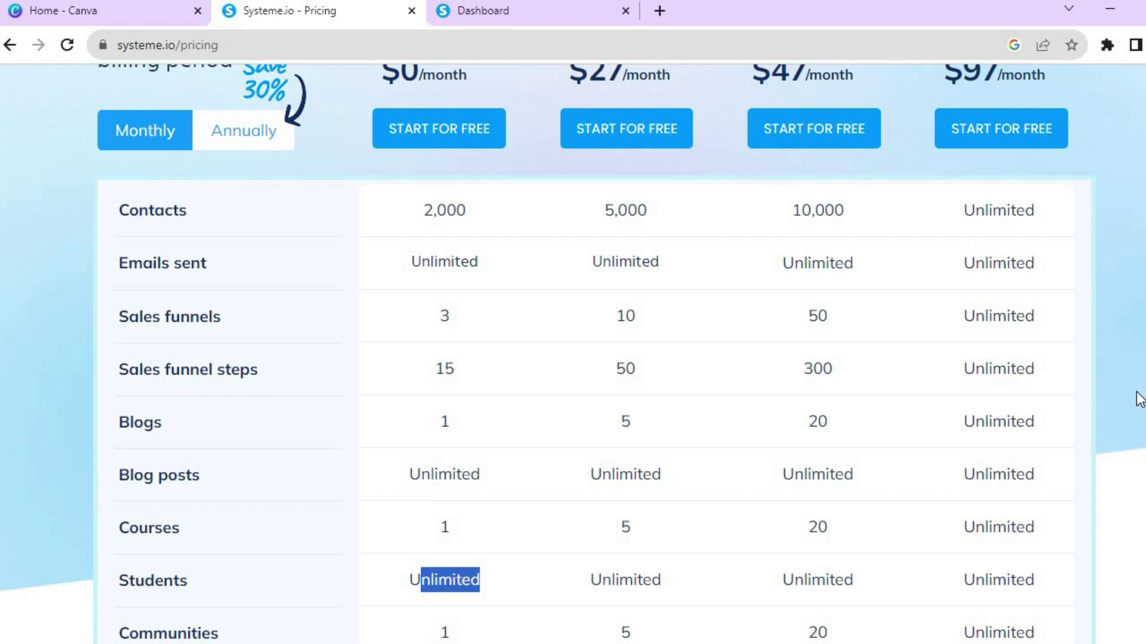
scroll(573, 346, down, 4)
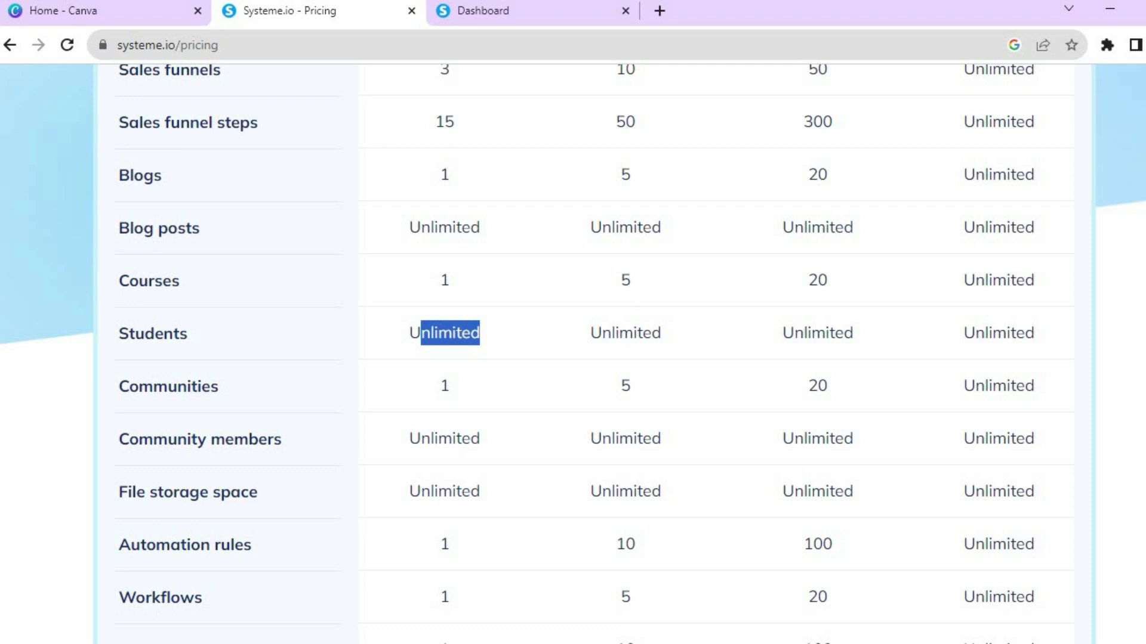
scroll(632, 246, up, 7)
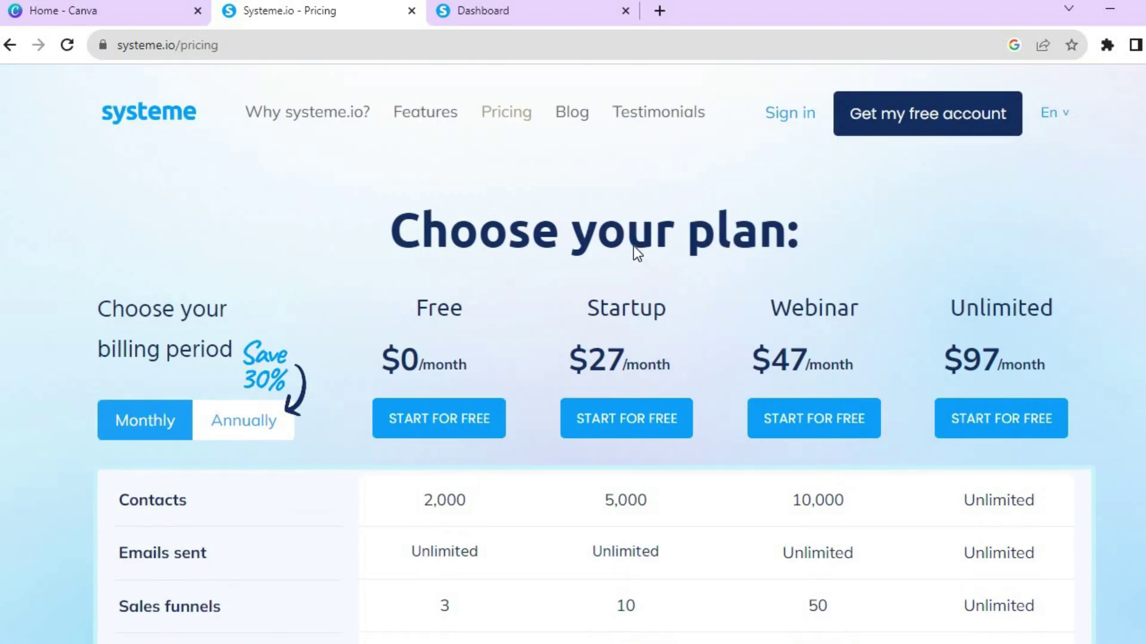
click(491, 14)
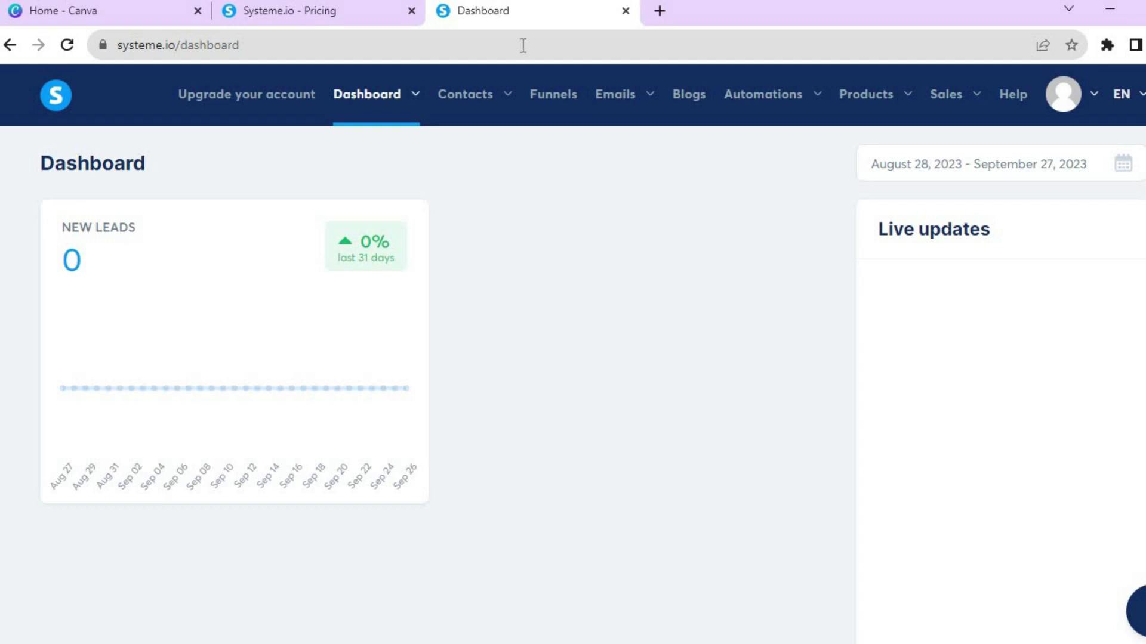
Step: Open the Courses page from the Products menu
mouse_move(874, 102)
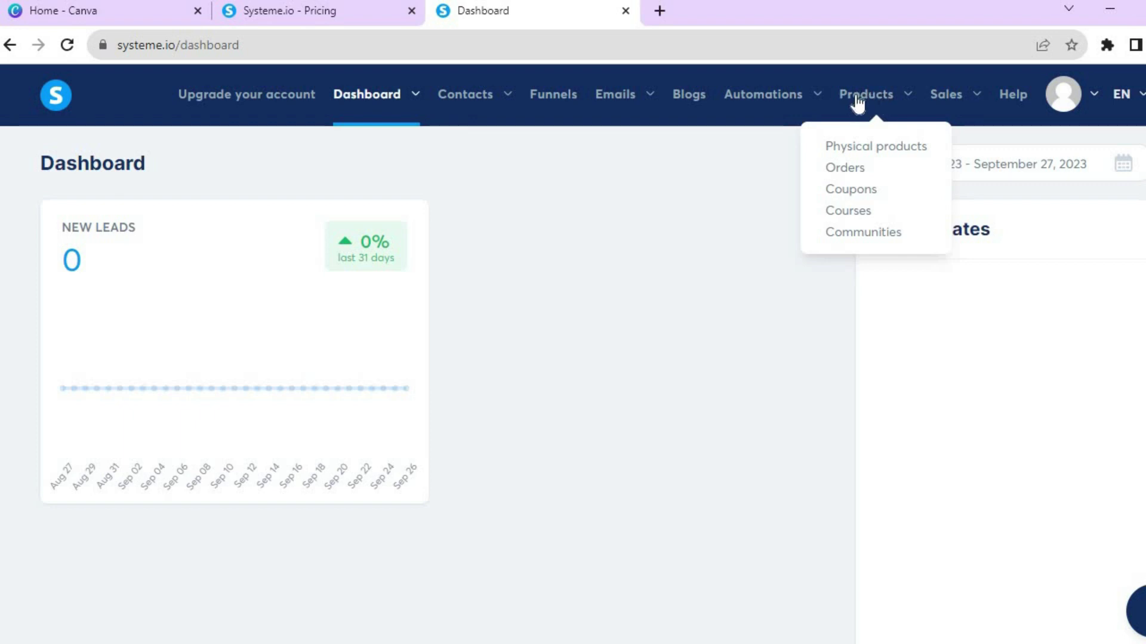
click(853, 213)
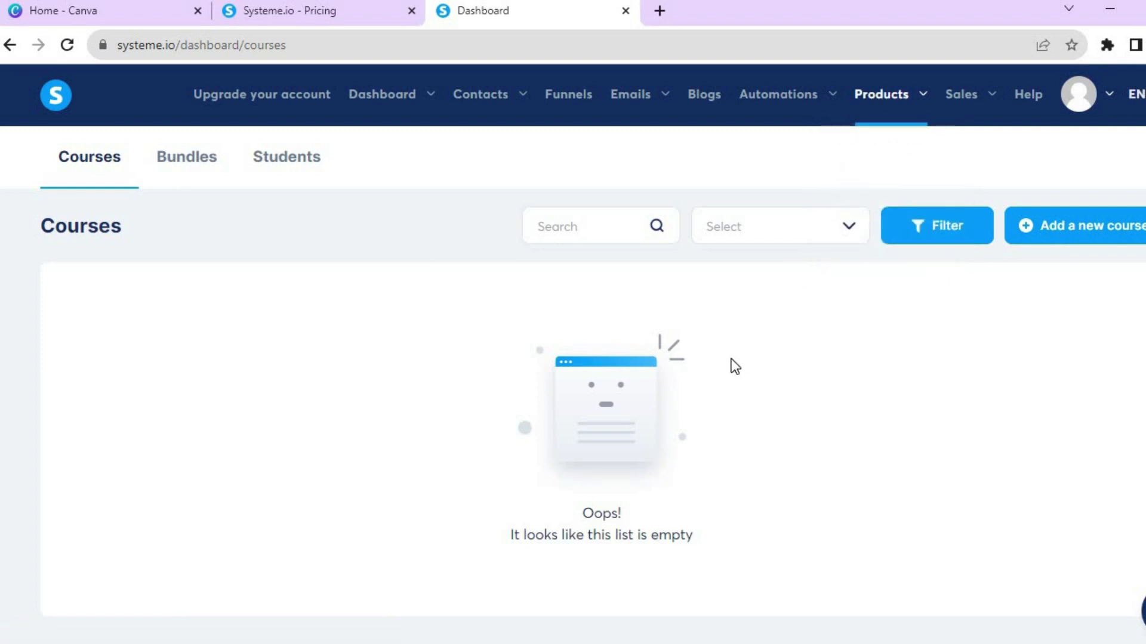
Step: Start a new course titled YOUTUBE with instructor ME and URL path 123
click(1055, 238)
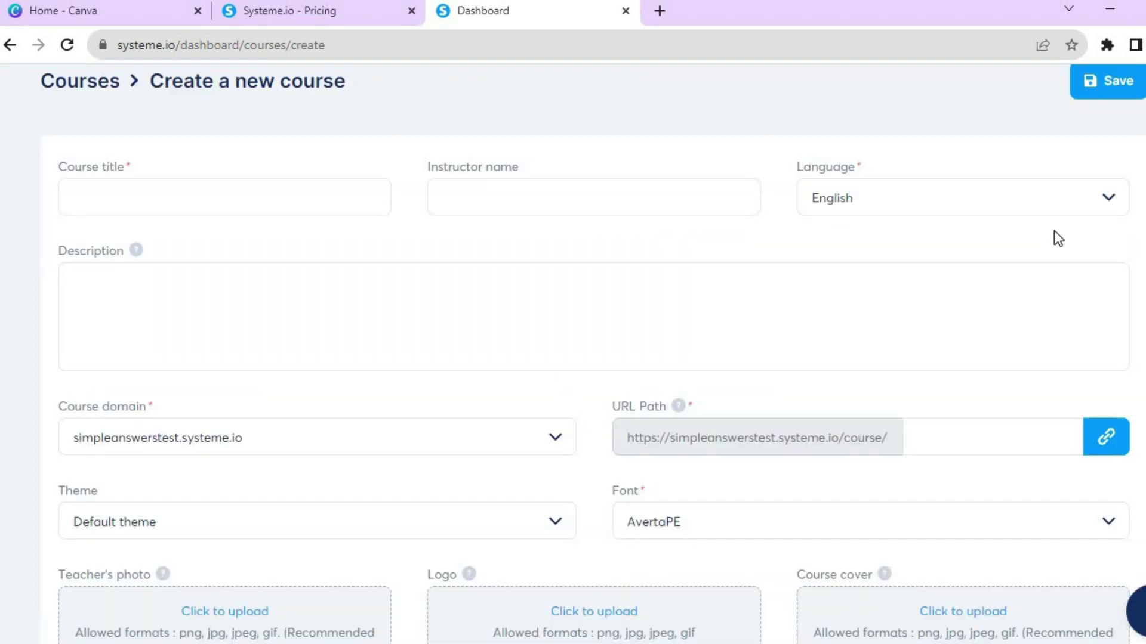
click(332, 203)
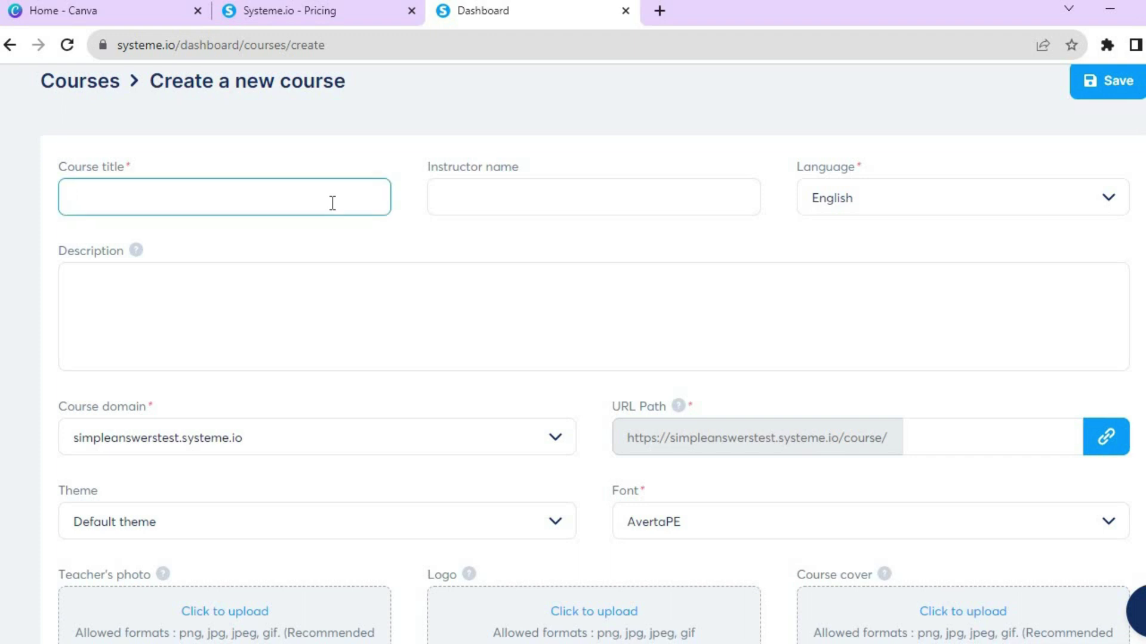
text(YOUTUBE)
click(556, 207)
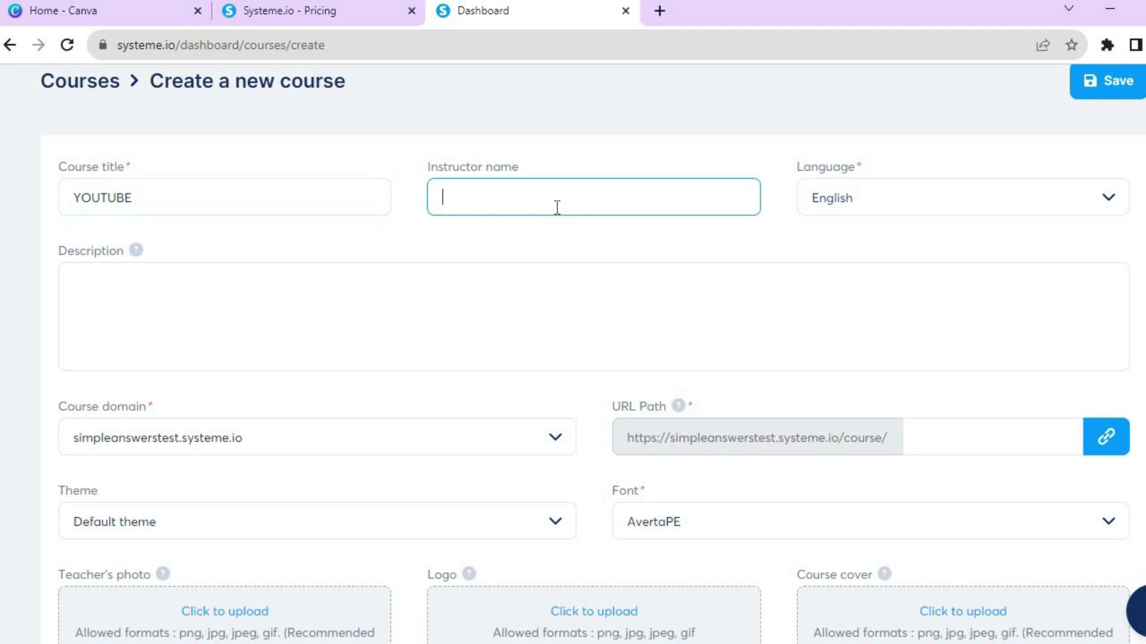
text(ME)
scroll(1015, 298, down, 3)
click(1006, 245)
text(123)
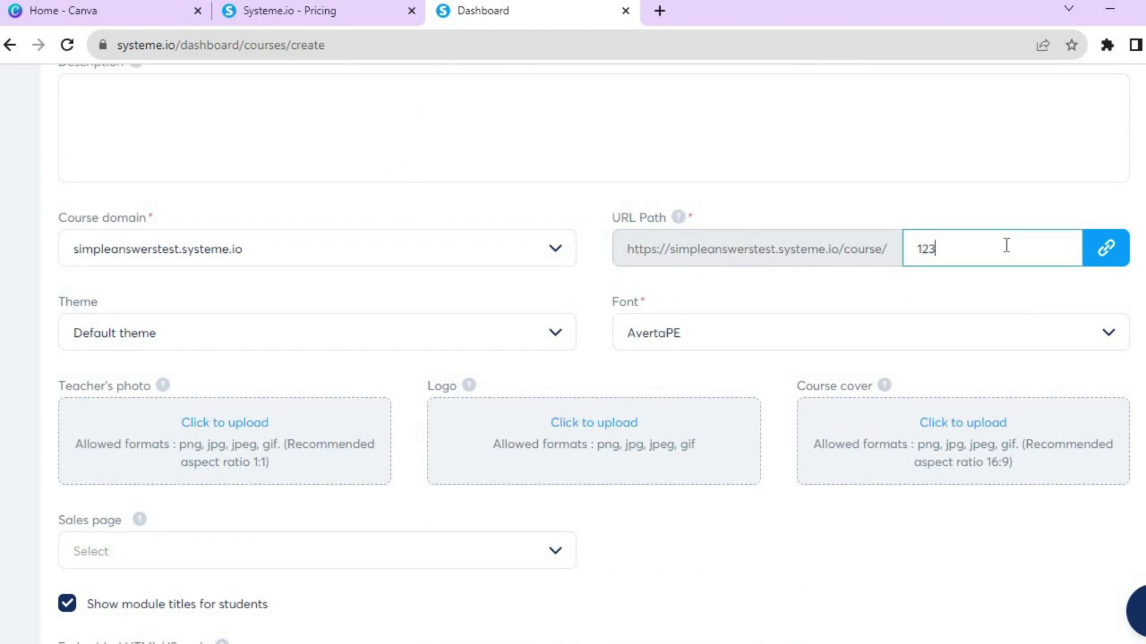
Step: Keep the Default theme and AvertaPE font, then save the course
click(553, 339)
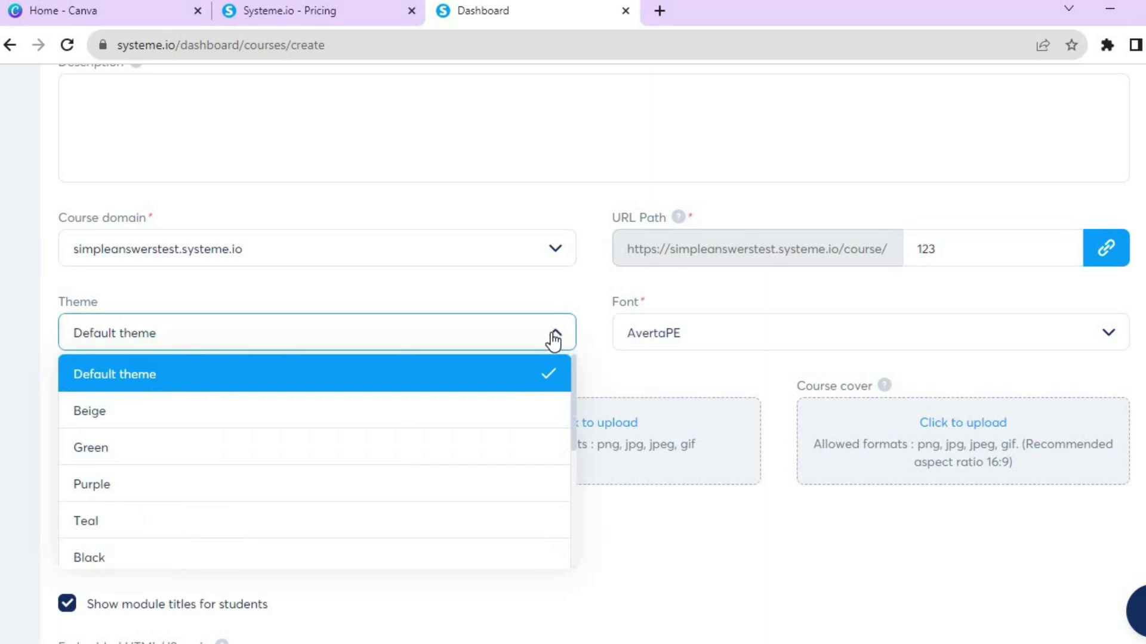
scroll(573, 442, down, 2)
scroll(568, 525, down, 2)
scroll(564, 481, up, 5)
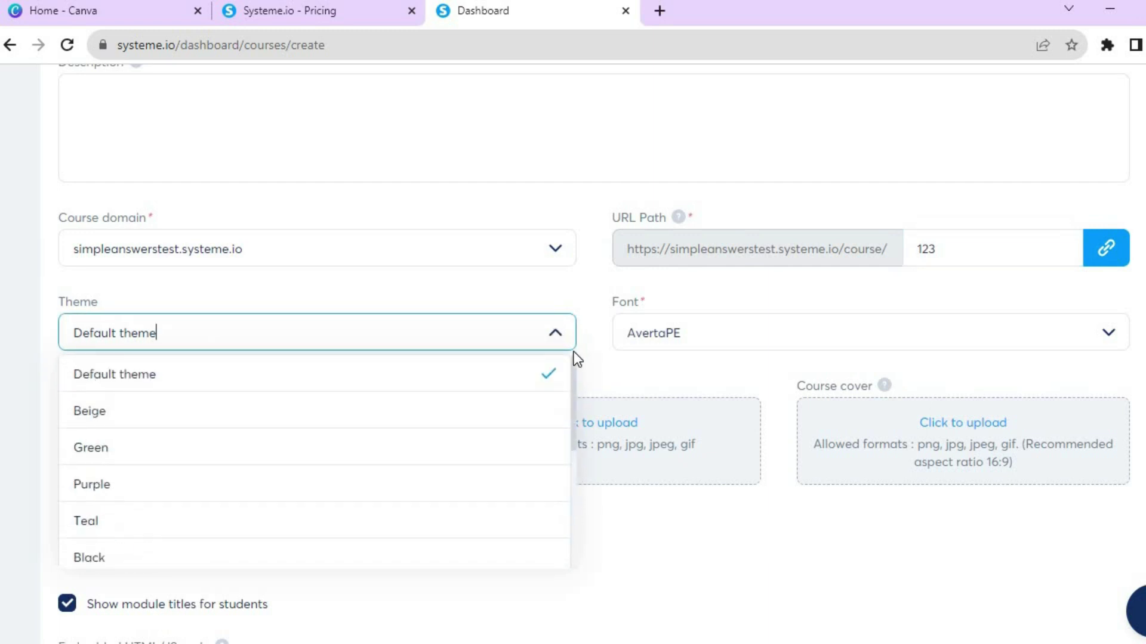
click(586, 364)
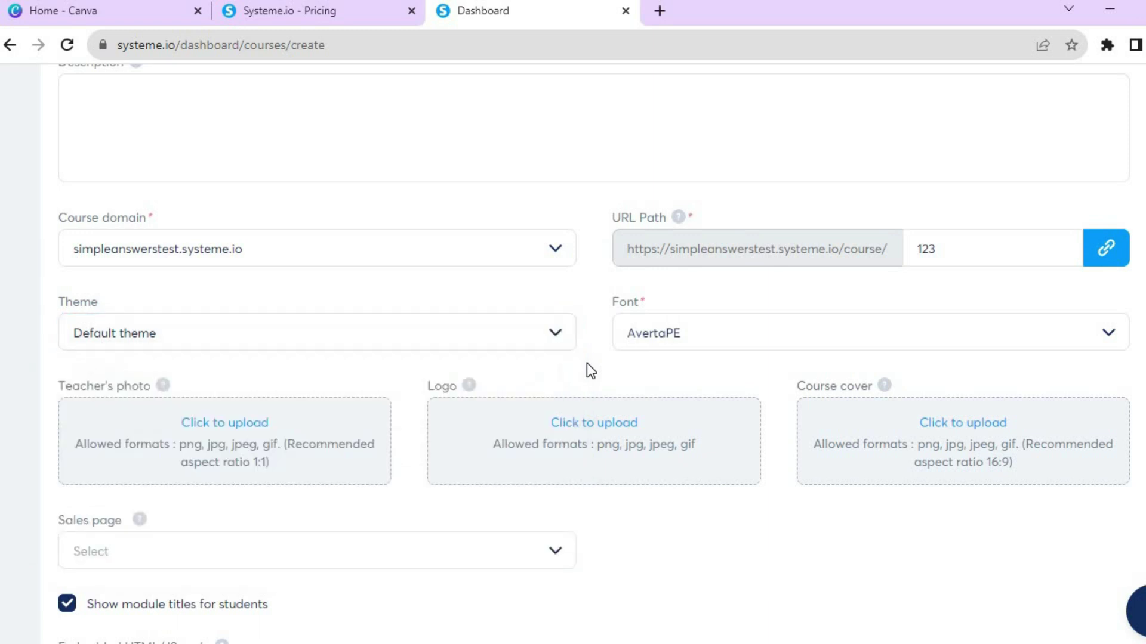
click(705, 342)
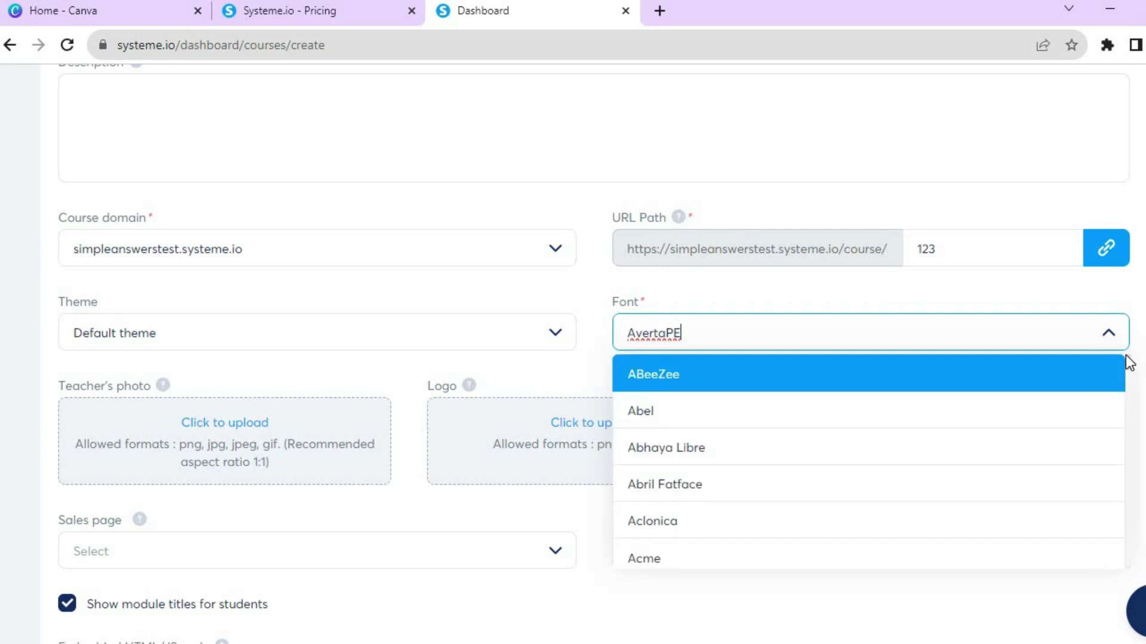
key(Escape)
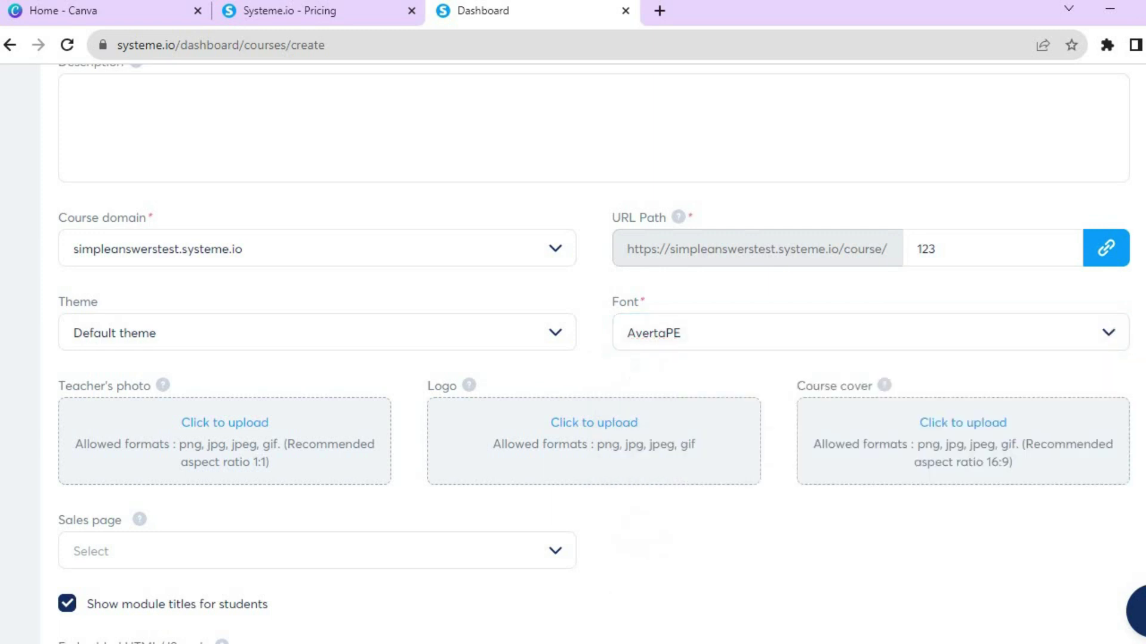
scroll(594, 352, down, 4)
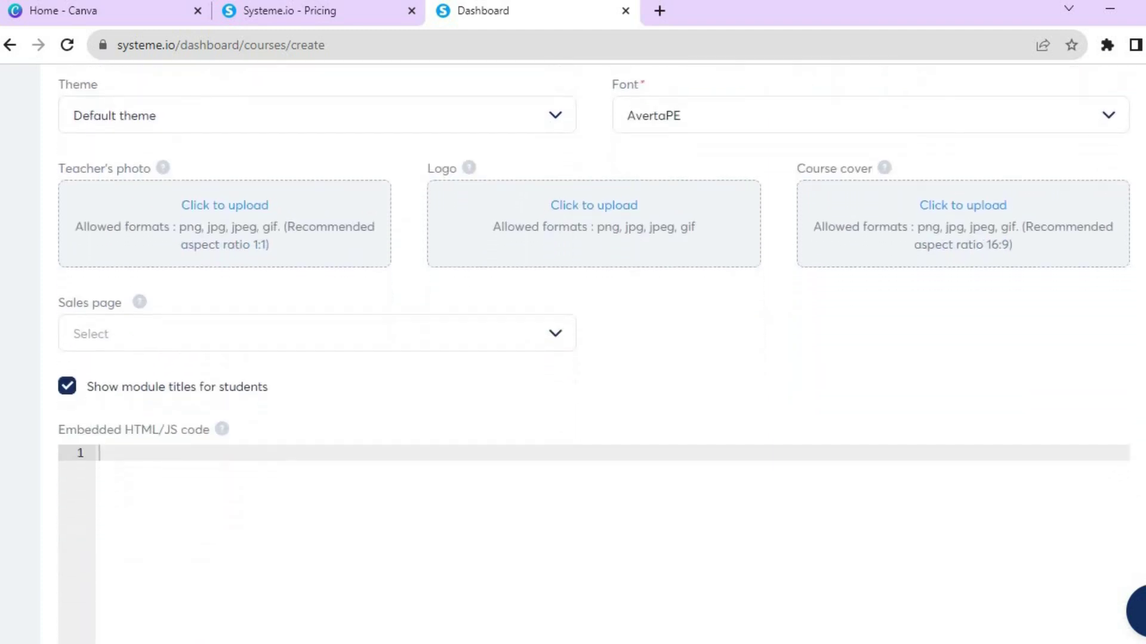
scroll(594, 352, up, 8)
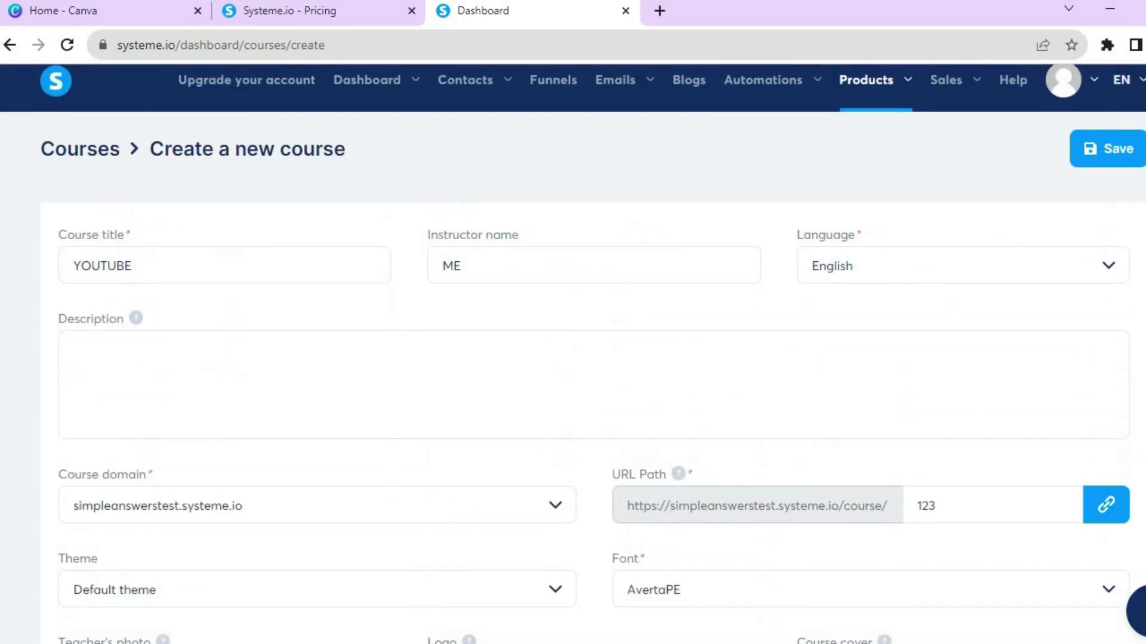
click(1104, 154)
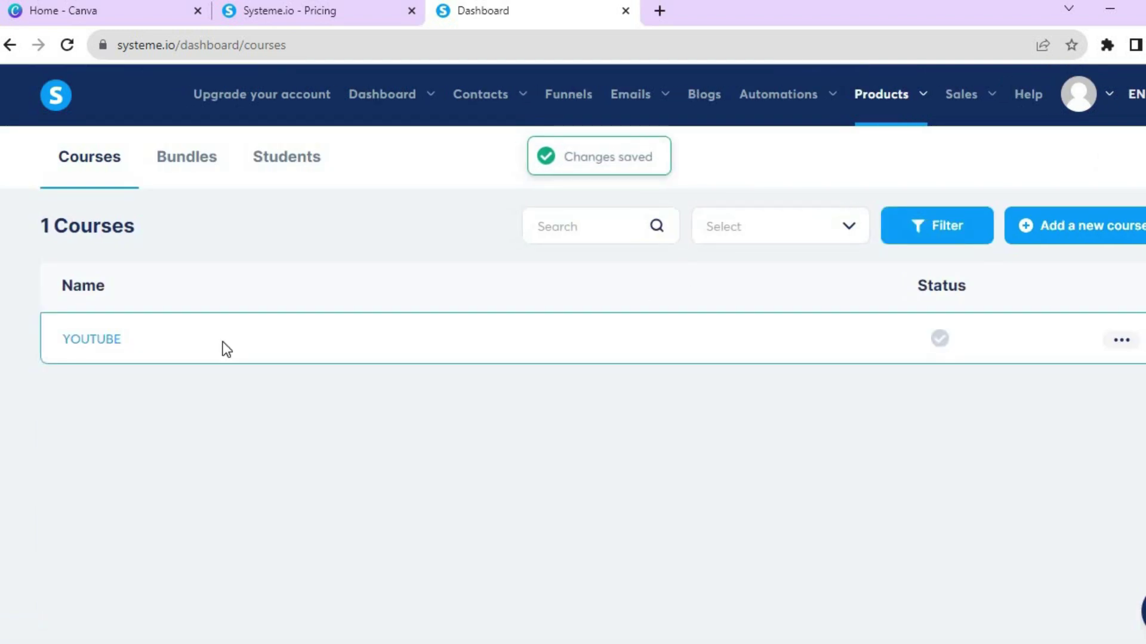
Step: In the YOUTUBE course, add a module named FIRST and expand it
click(91, 341)
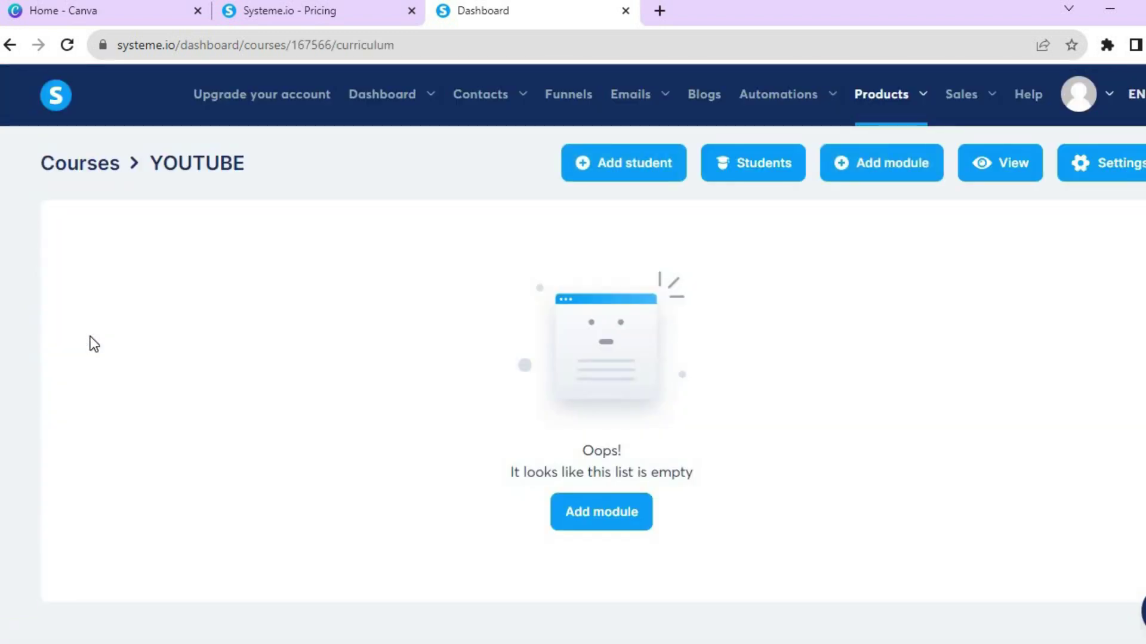
click(598, 516)
click(473, 364)
text(F)
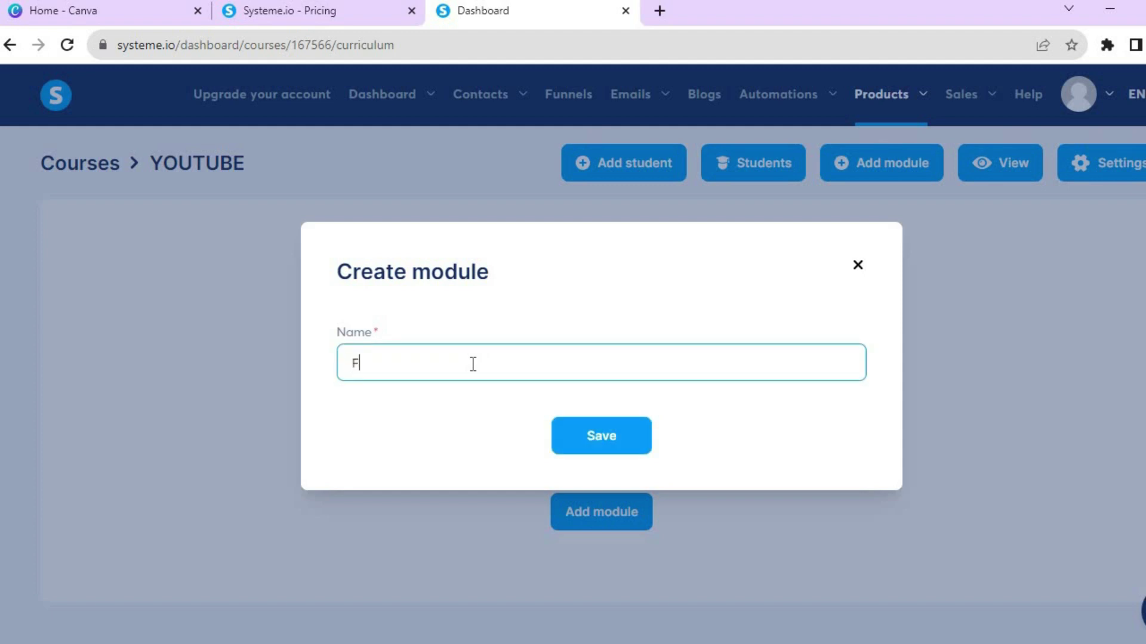
text(IRST)
click(634, 439)
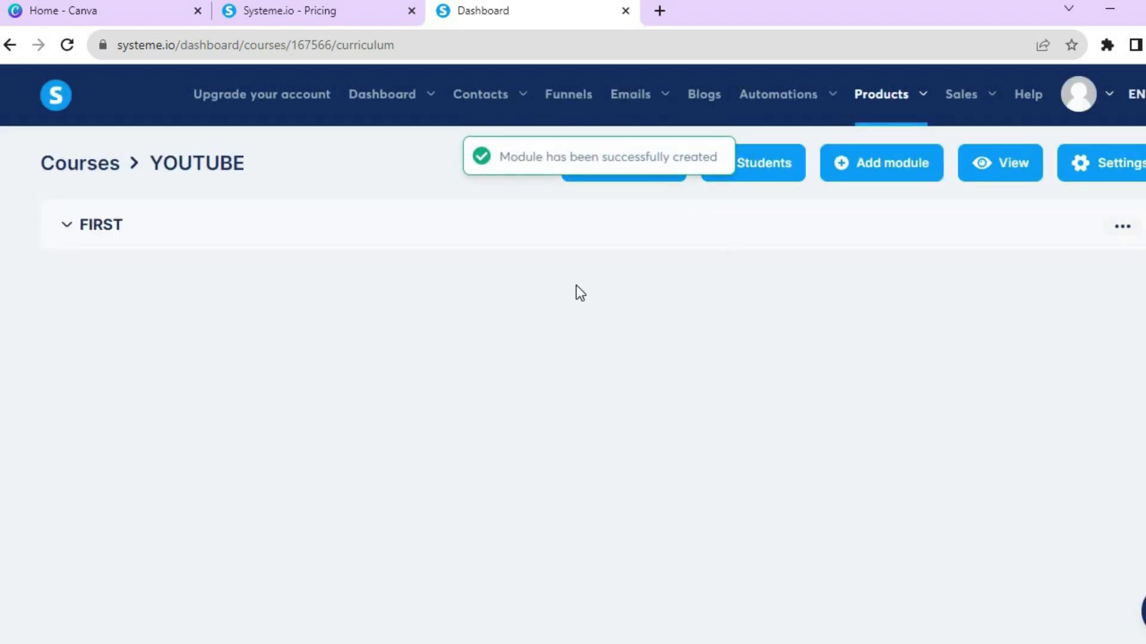
click(72, 228)
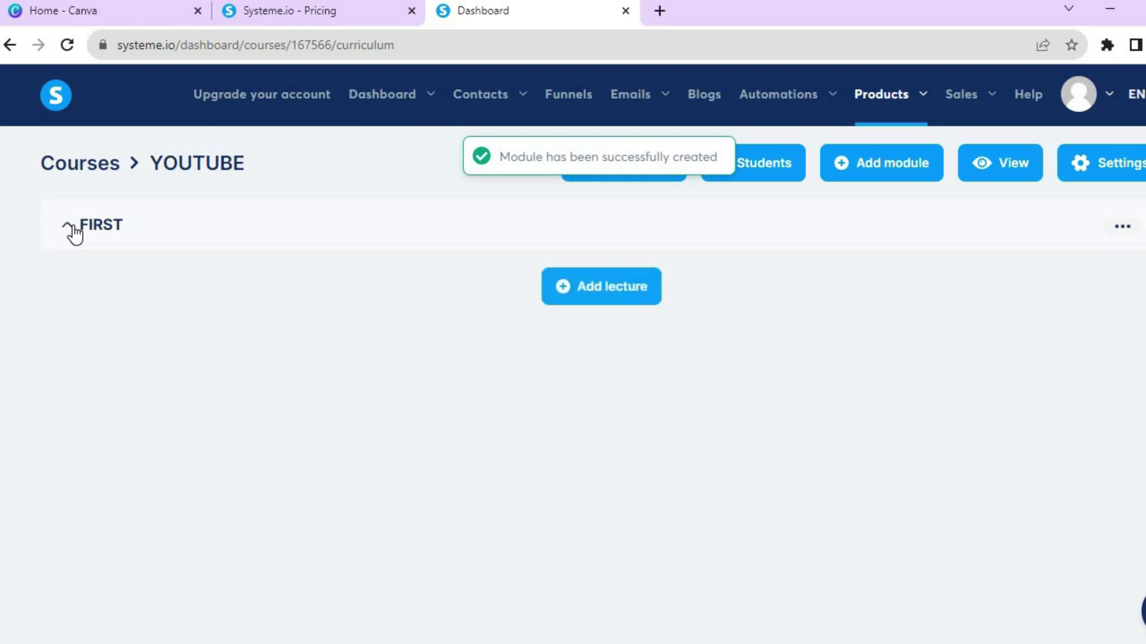
Step: Start a new lecture in FIRST and preview the influencer marketing template
click(603, 301)
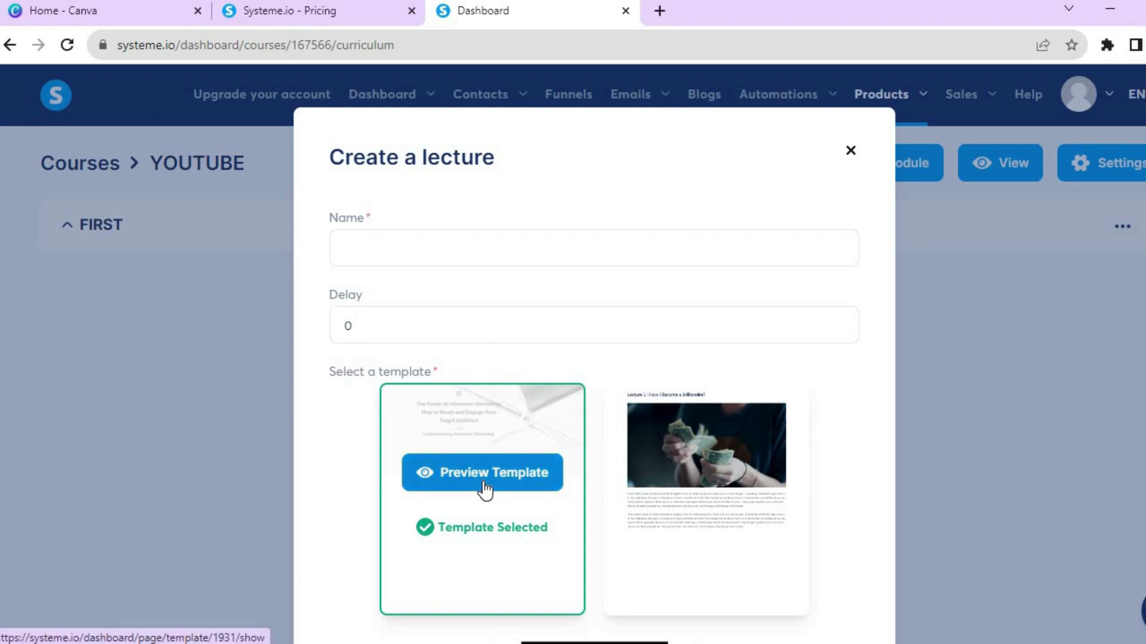
mouse_move(647, 496)
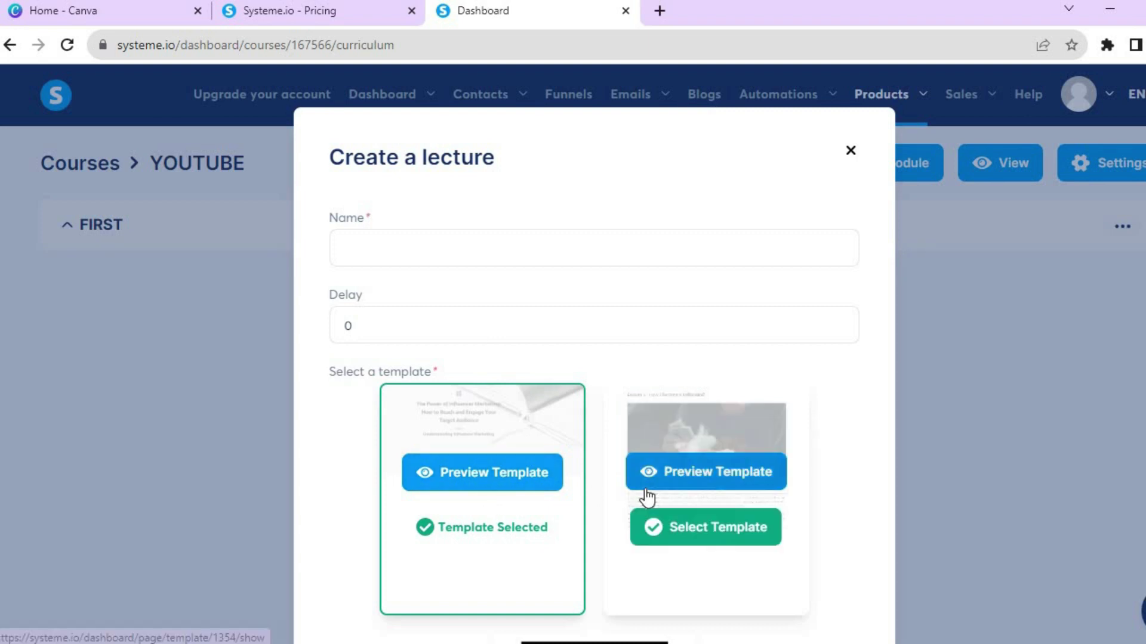
click(508, 487)
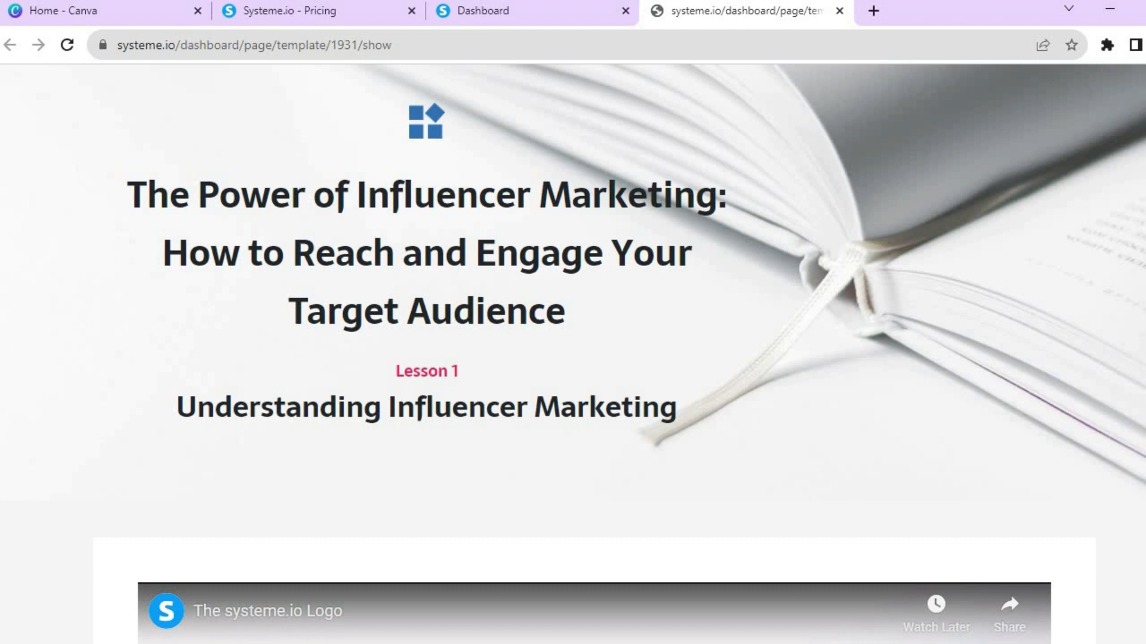
scroll(573, 354, down, 15)
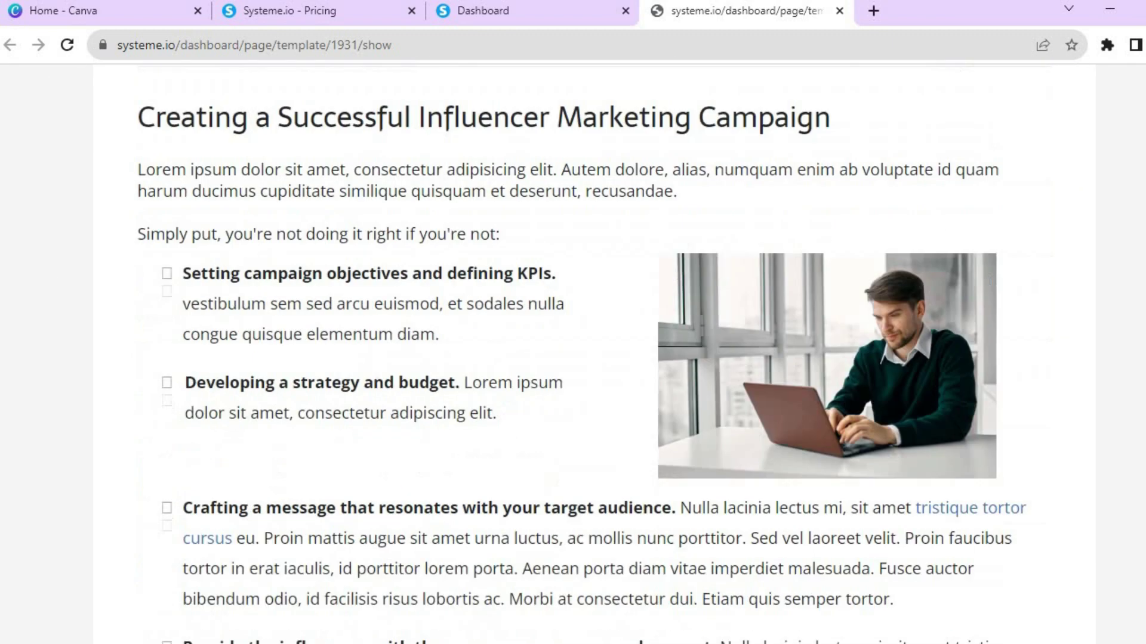
scroll(573, 355, down, 20)
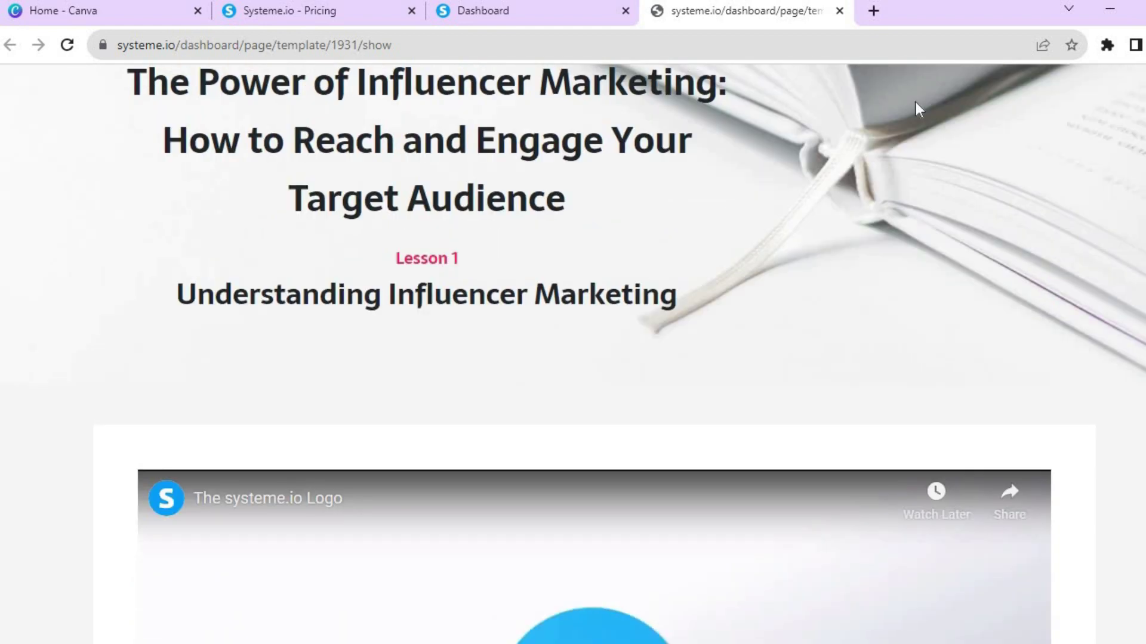
click(839, 11)
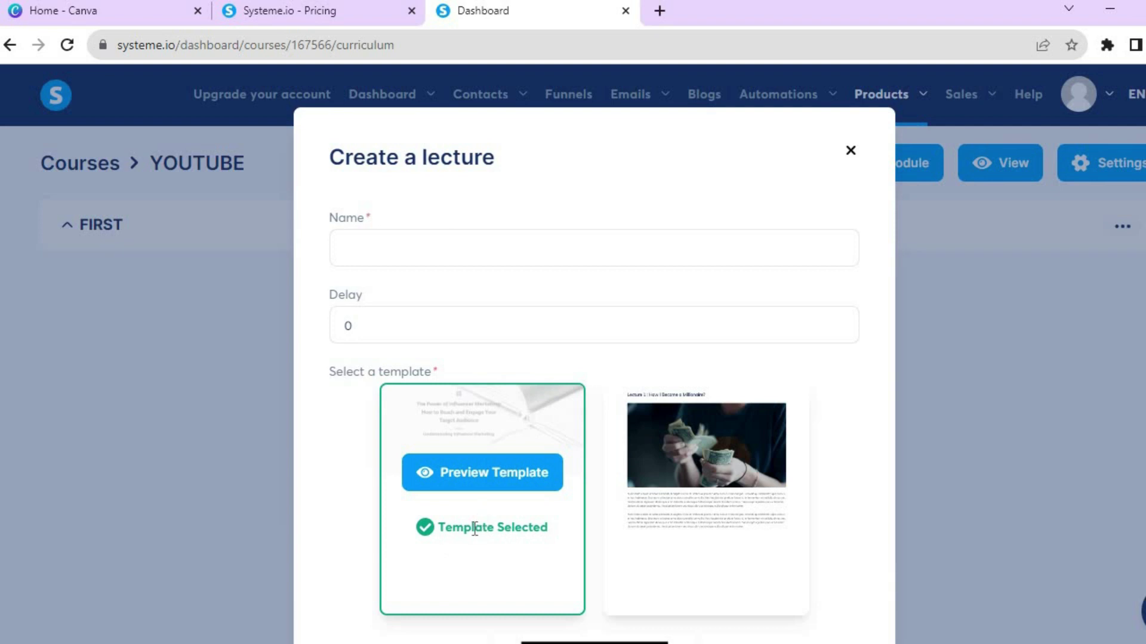
Step: Preview the millionaire lecture template, then close it
mouse_move(743, 491)
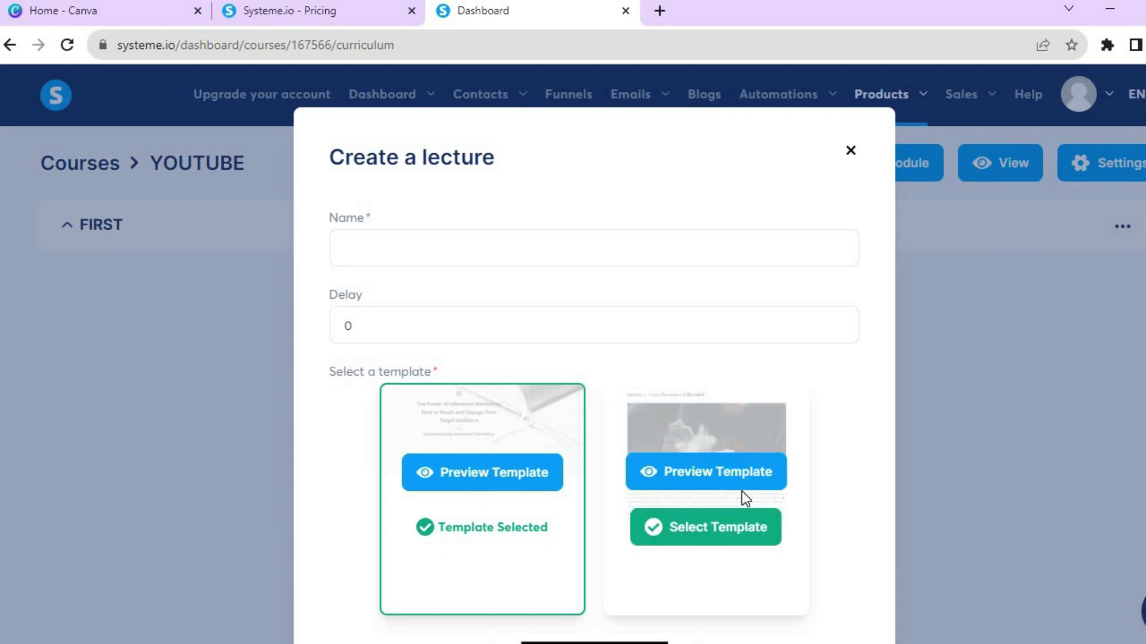
click(710, 474)
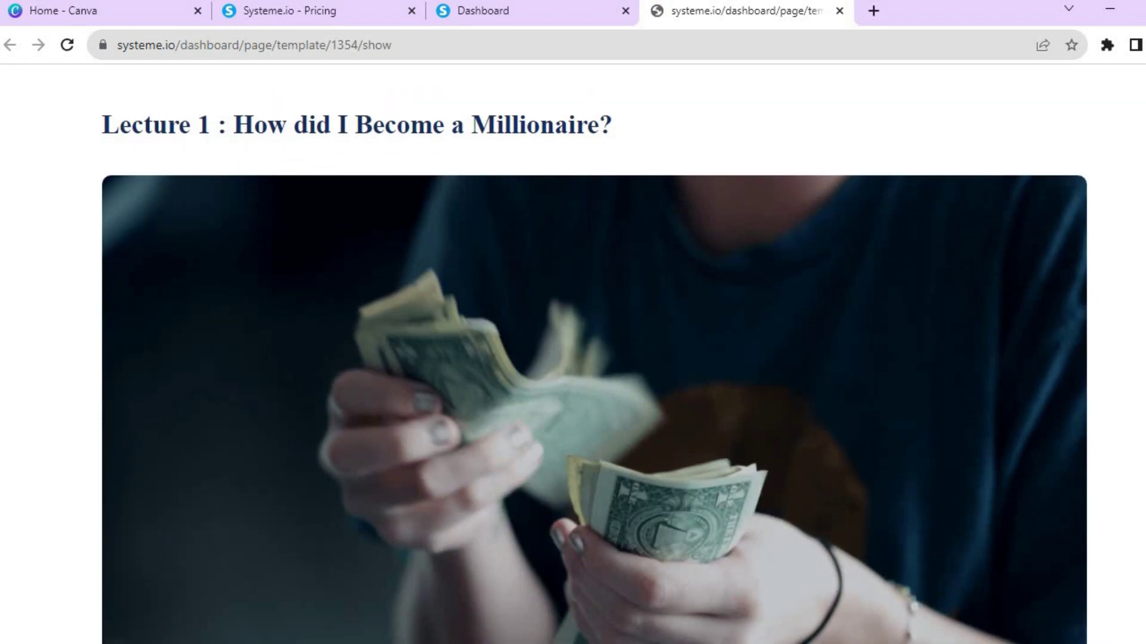
scroll(595, 353, down, 14)
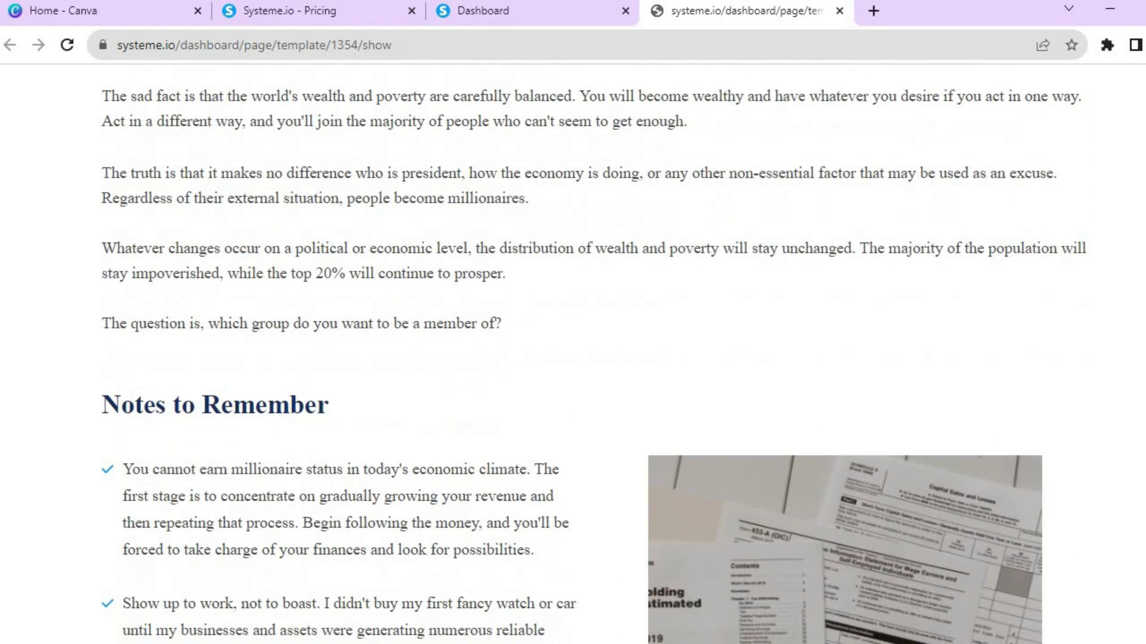
scroll(572, 352, down, 10)
key(Home)
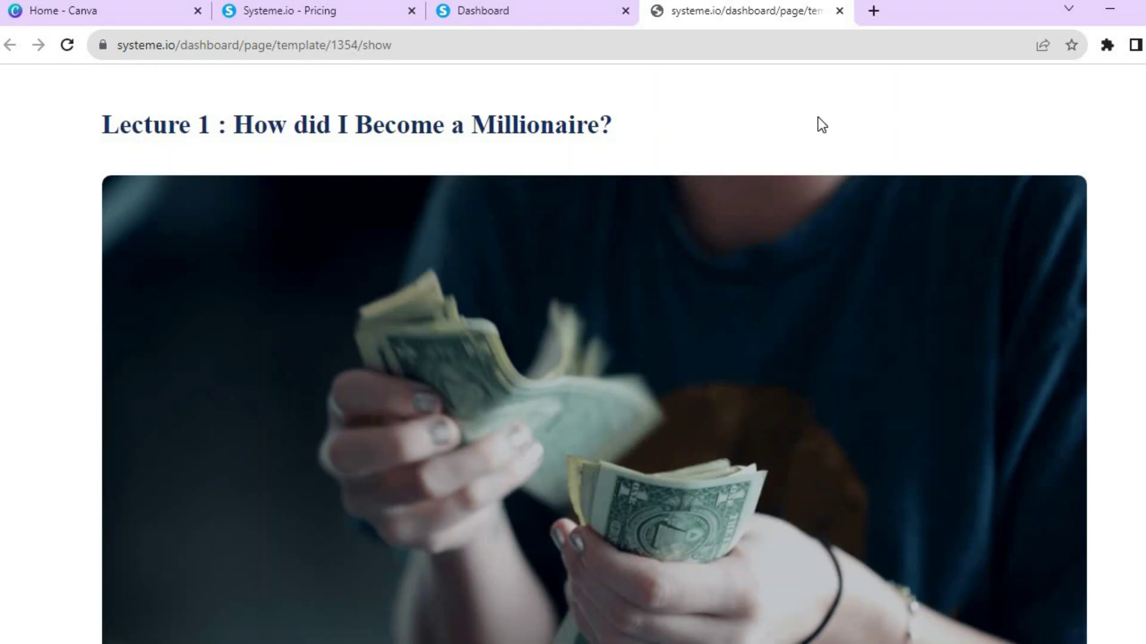
click(838, 13)
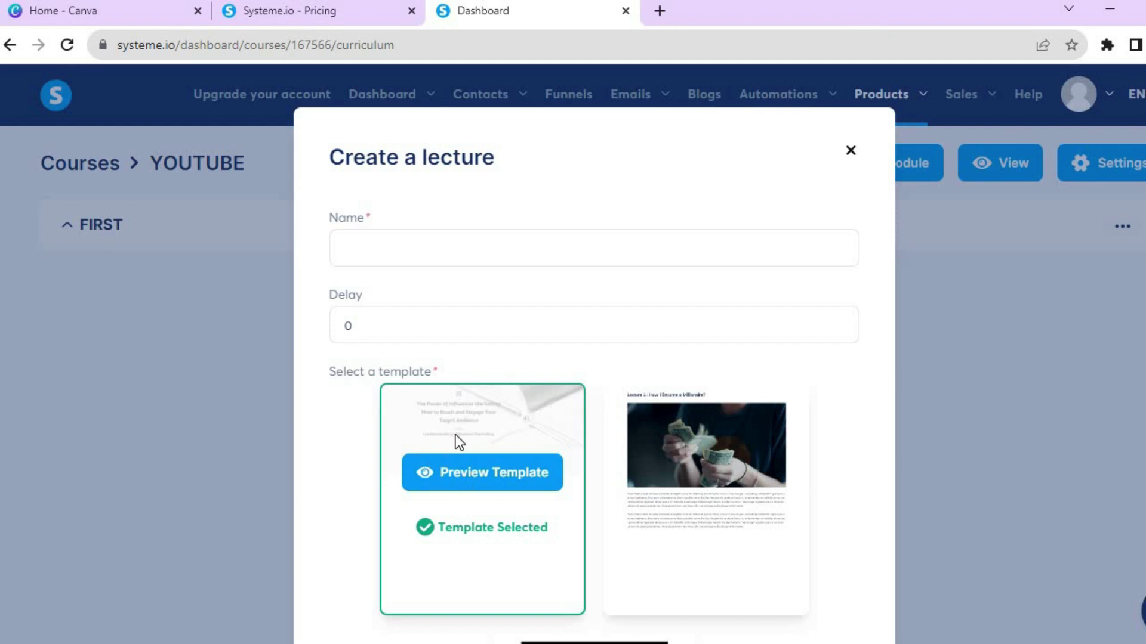
Step: Name the lecture 1, keep the influencer marketing template, and save it
click(449, 255)
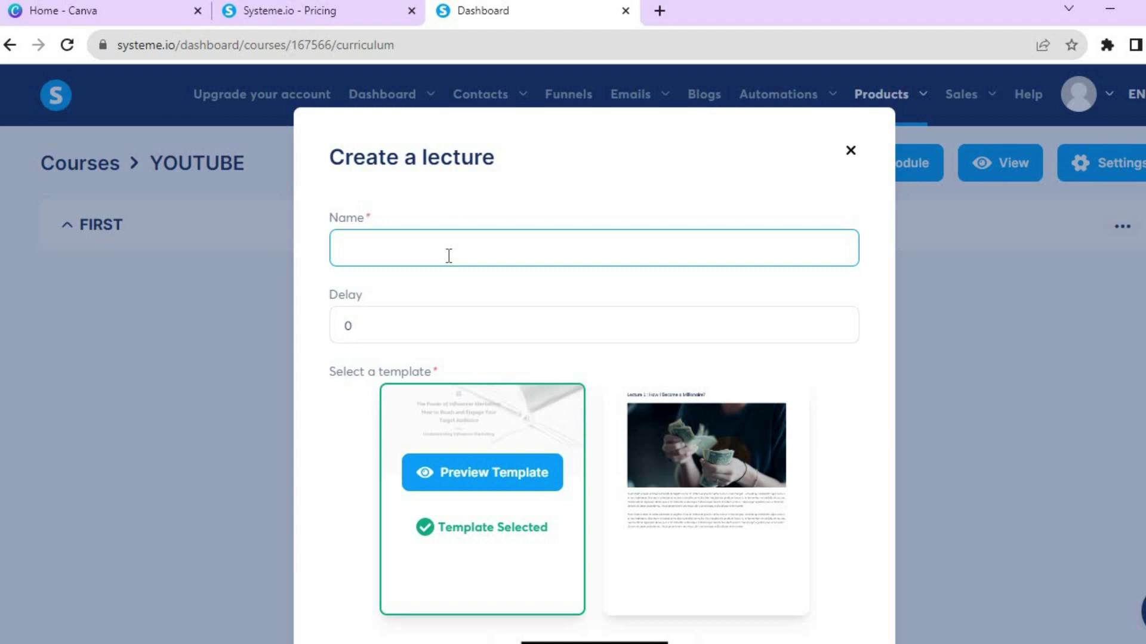
text(1)
scroll(448, 255, down, 4)
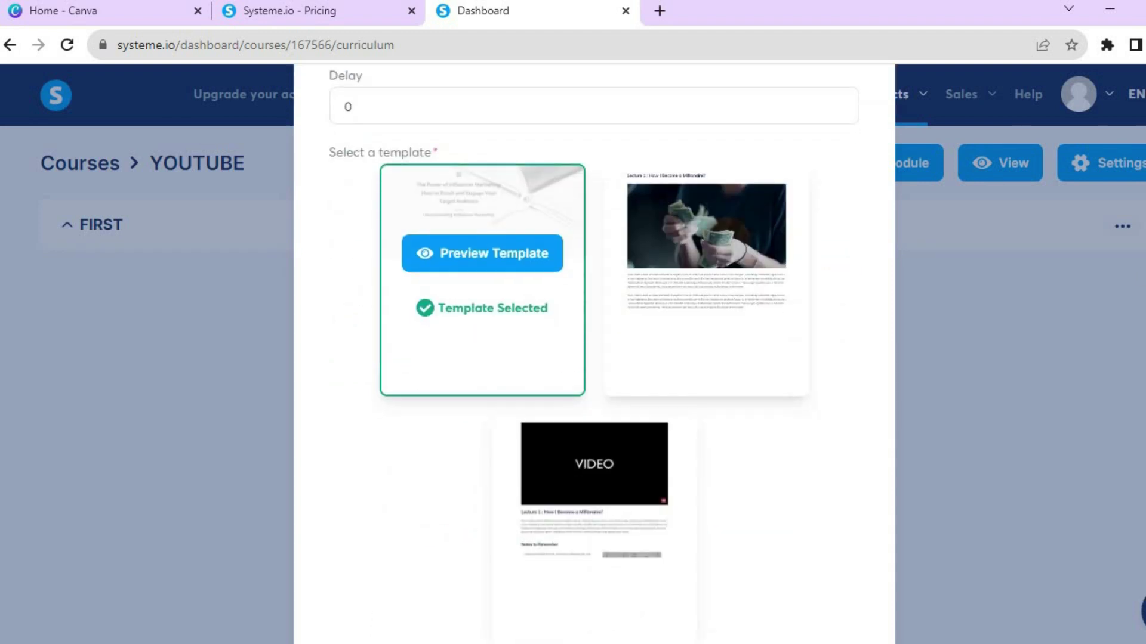
scroll(685, 532, down, 3)
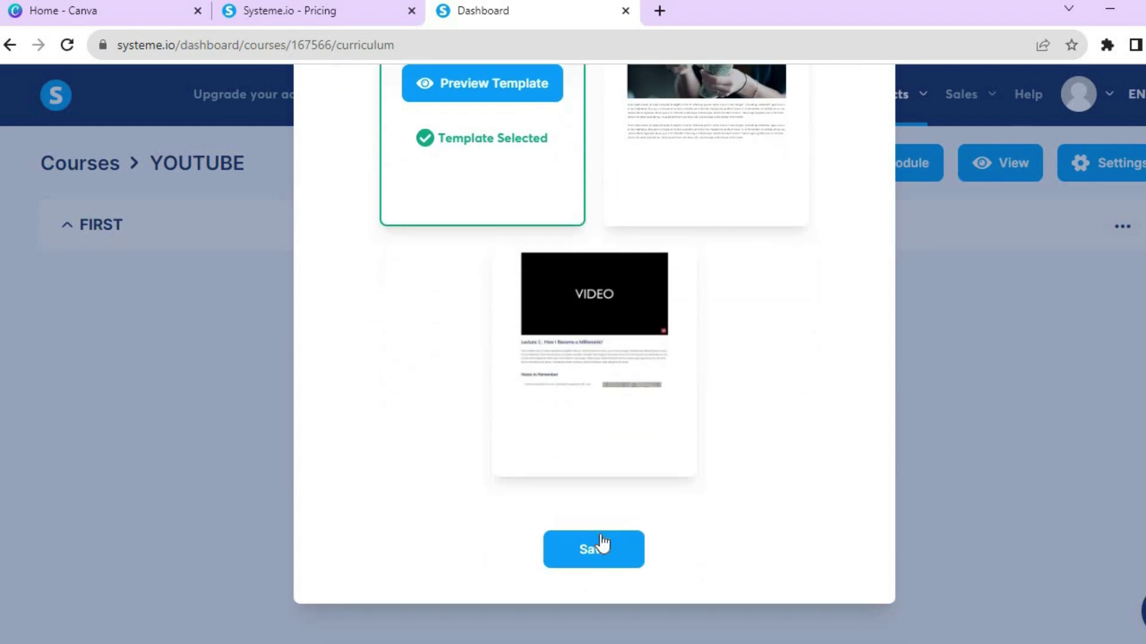
click(592, 543)
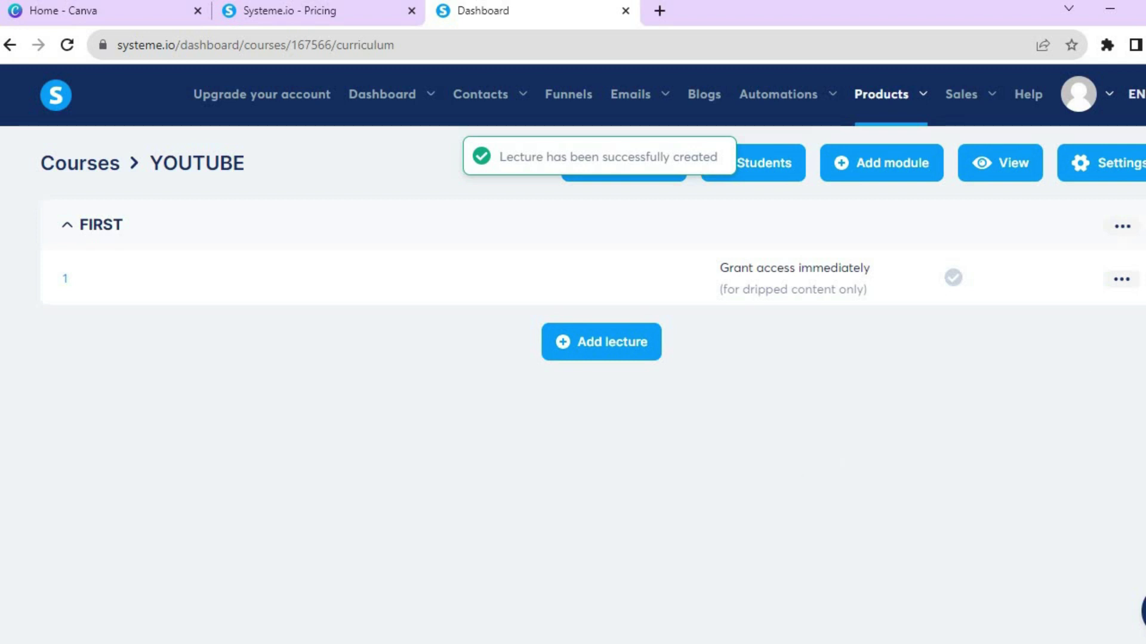
Step: Open lecture 1's page in the editor through its Edit option
click(1121, 279)
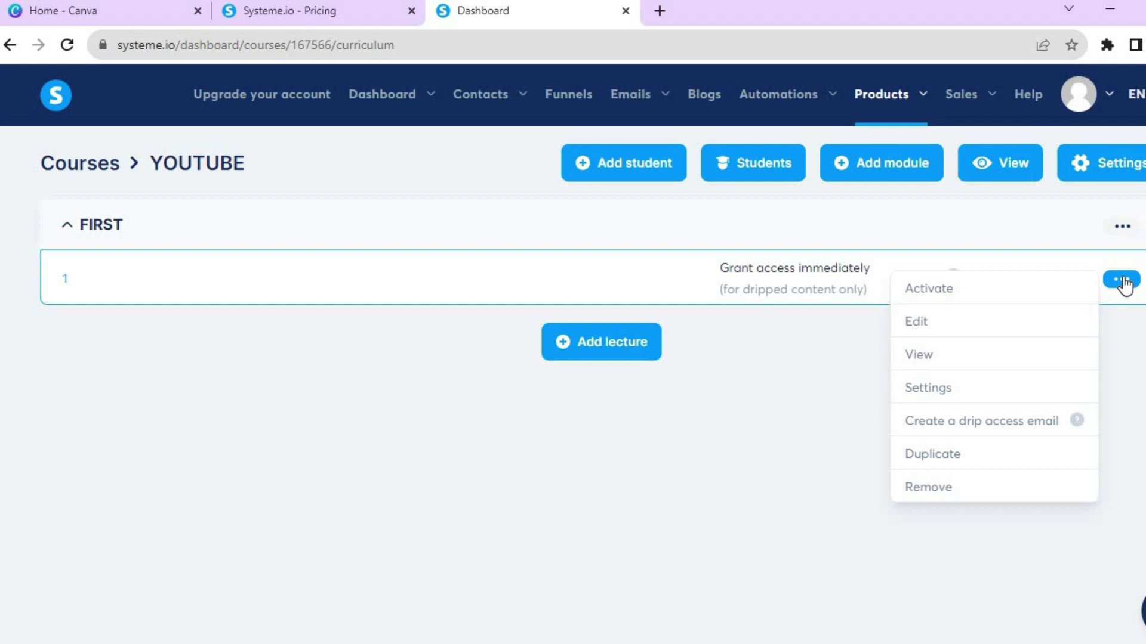
click(1018, 325)
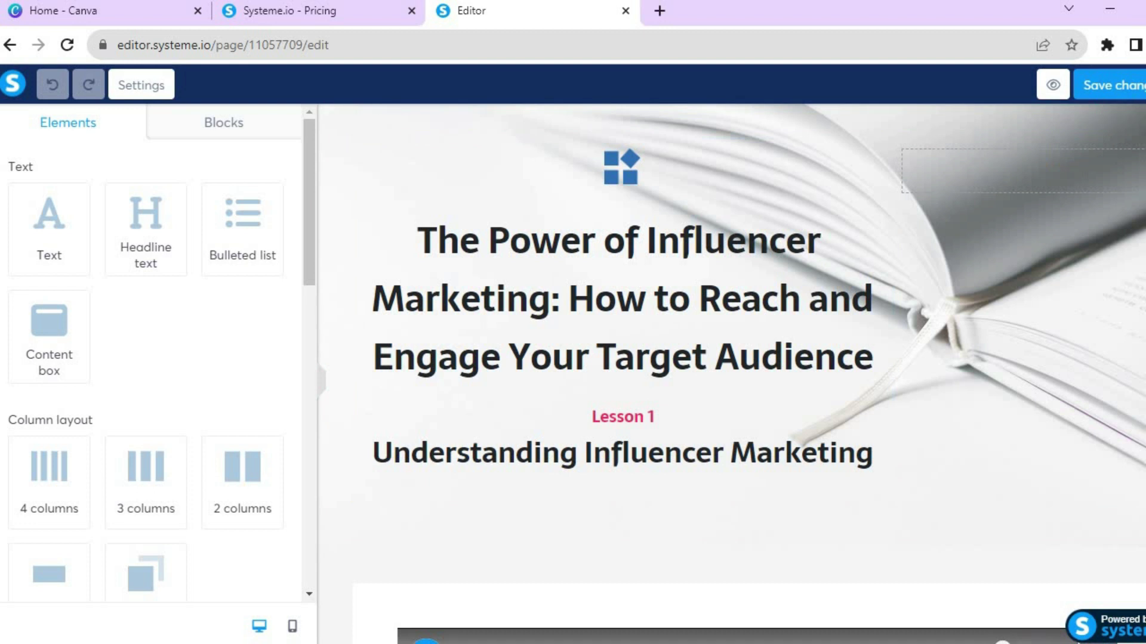
scroll(968, 270, down, 7)
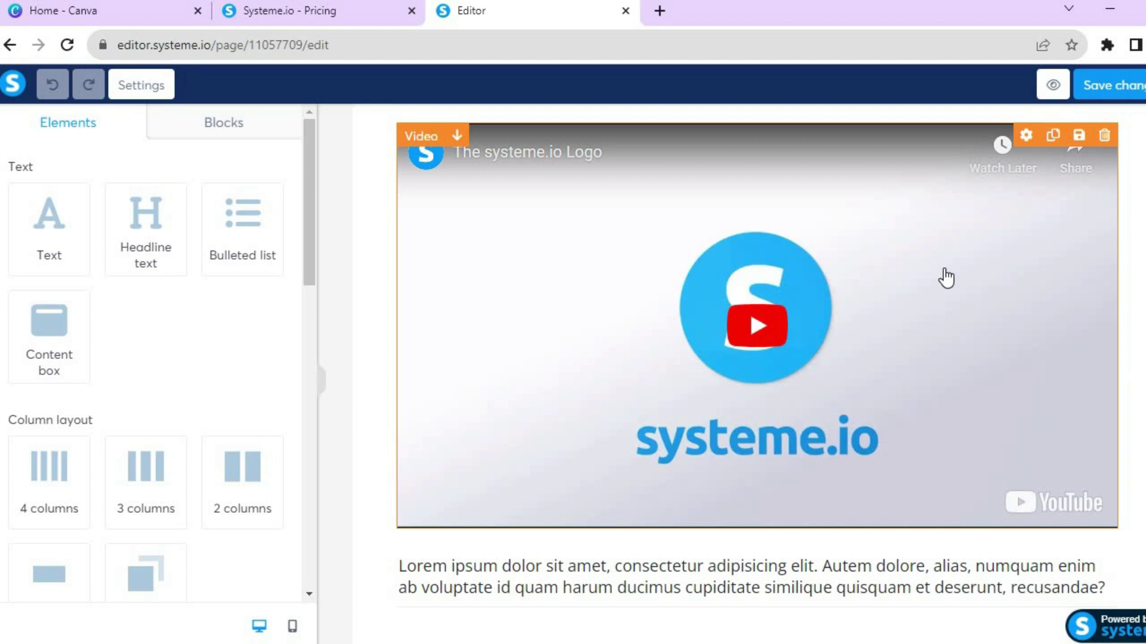
click(946, 277)
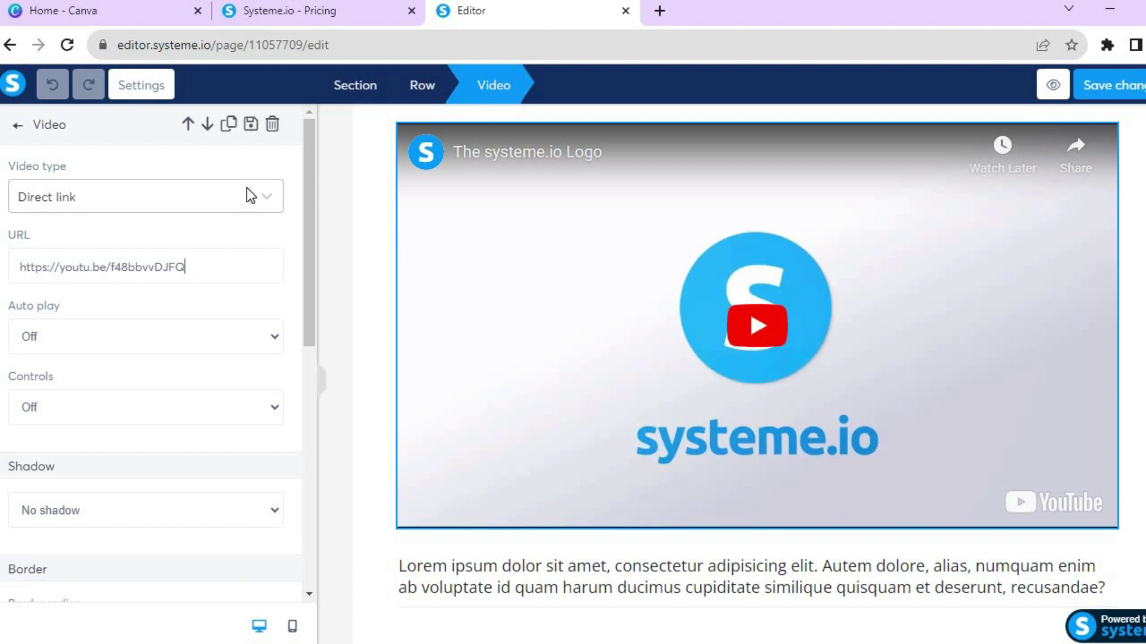
click(266, 200)
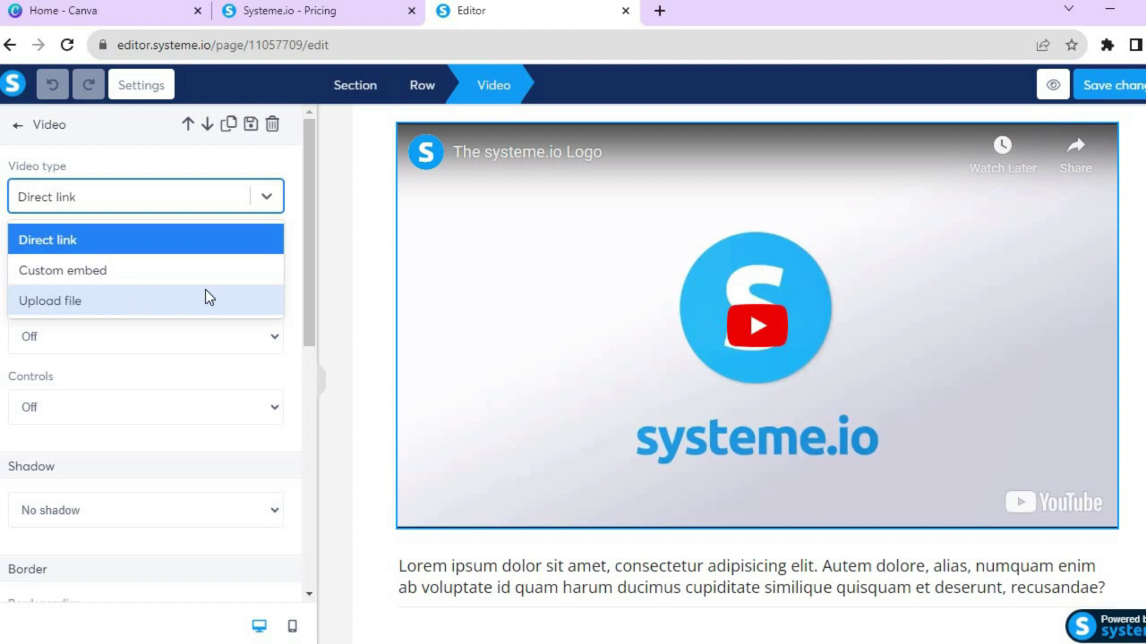
click(298, 263)
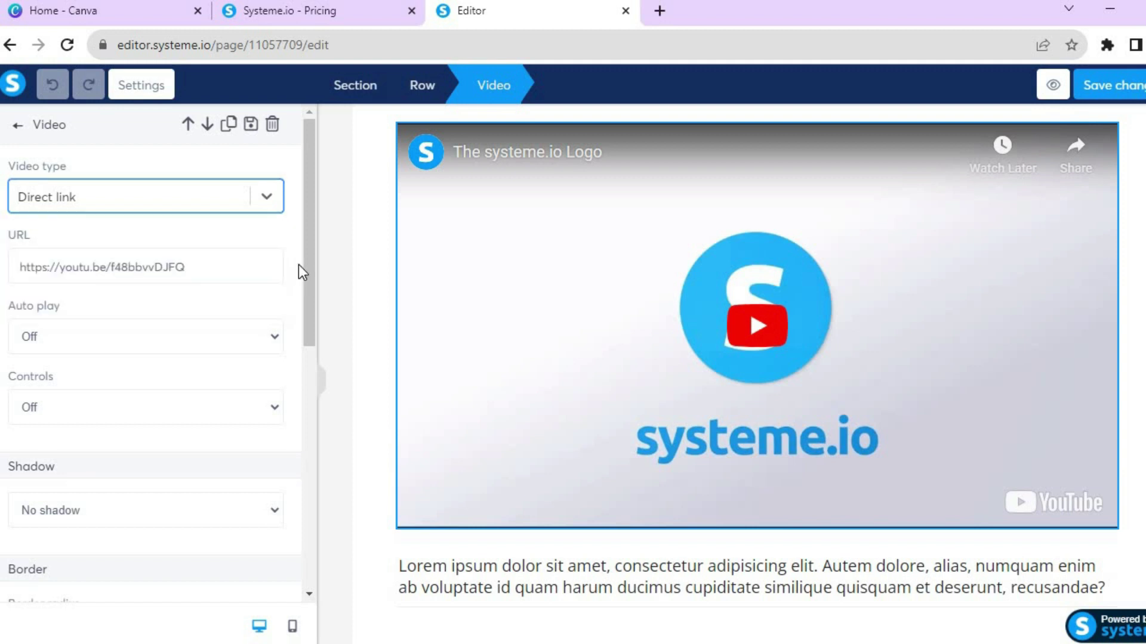
click(267, 343)
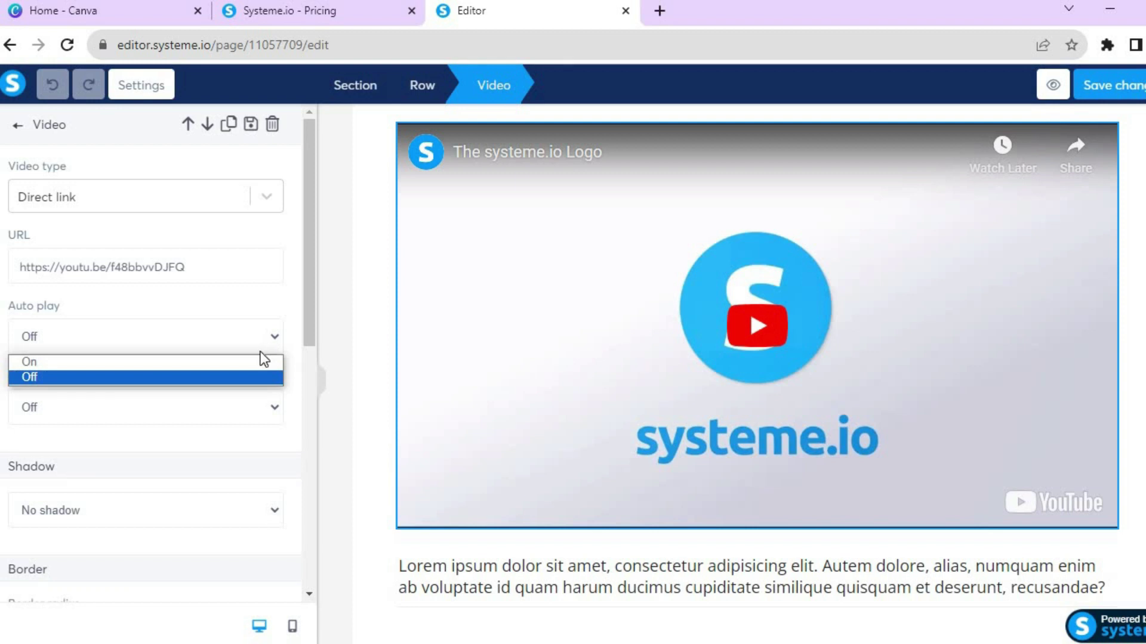
click(298, 319)
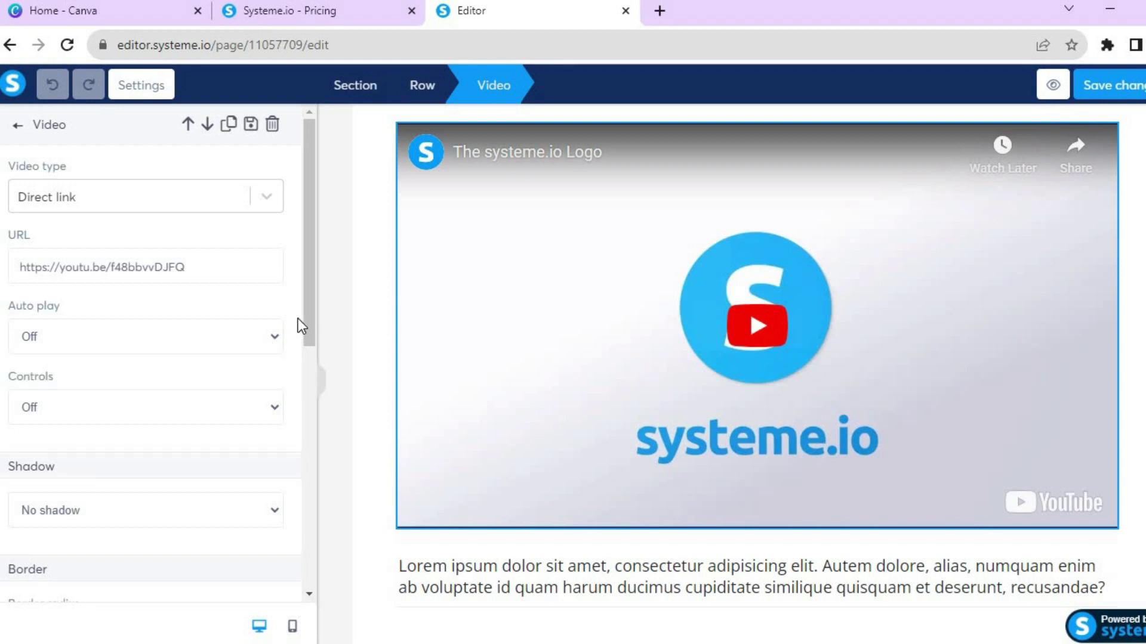
scroll(307, 358, down, 1)
scroll(305, 364, down, 1)
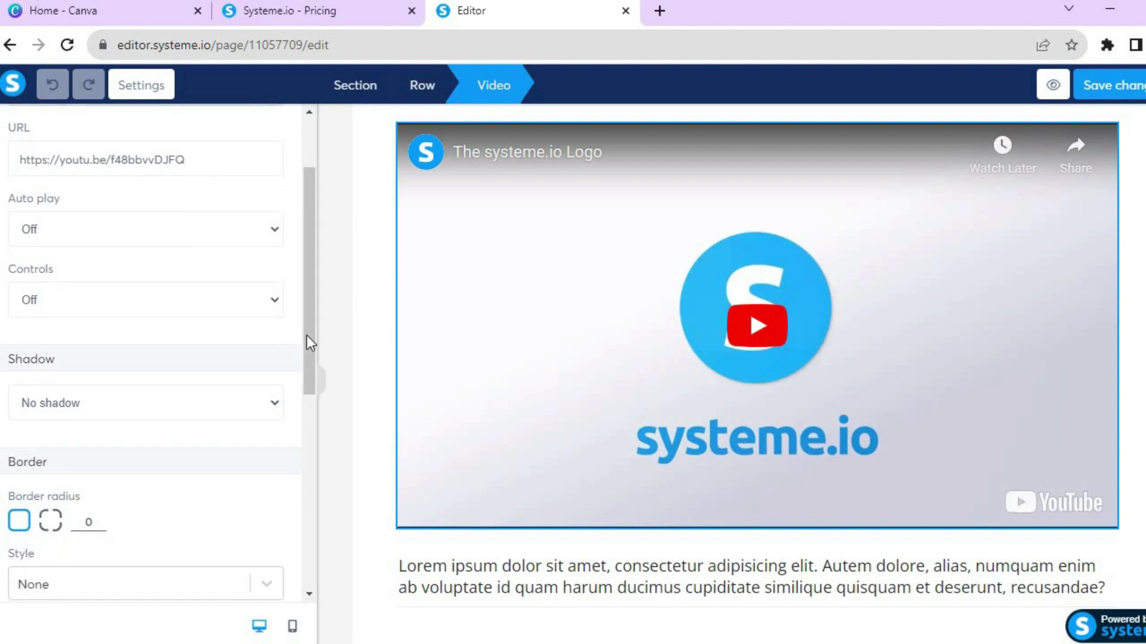
scroll(309, 454, down, 6)
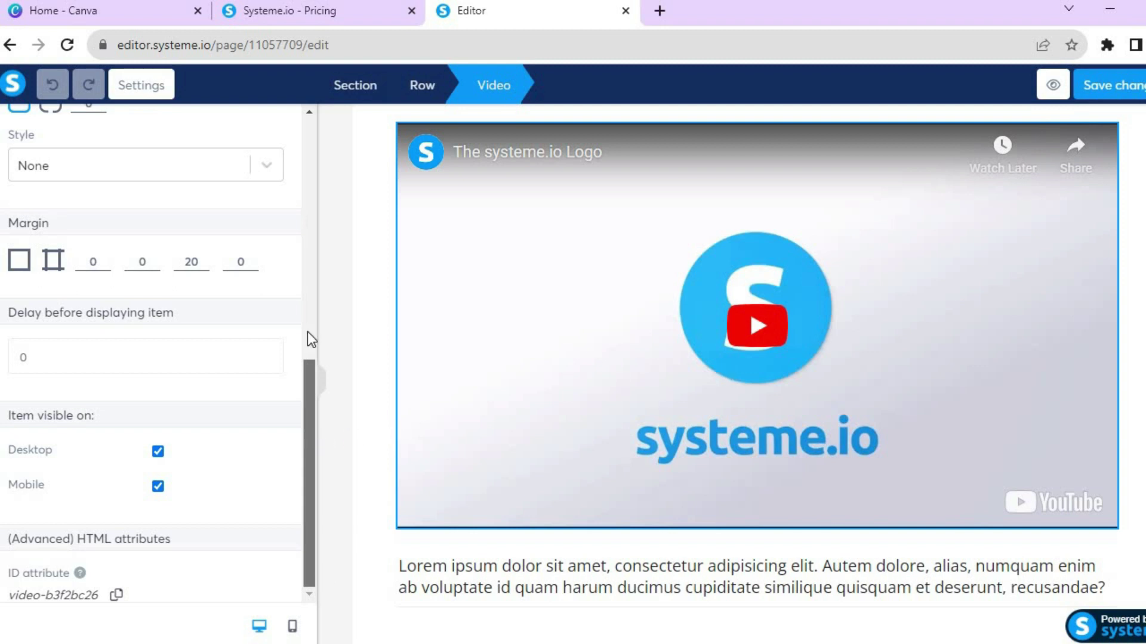
scroll(304, 287, up, 7)
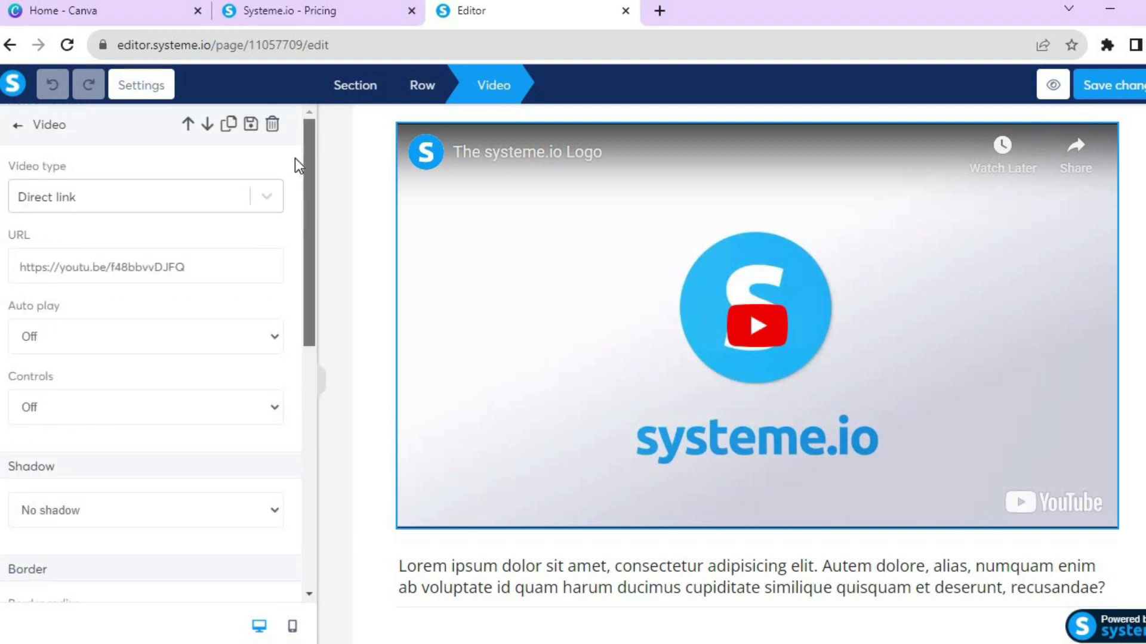
click(18, 128)
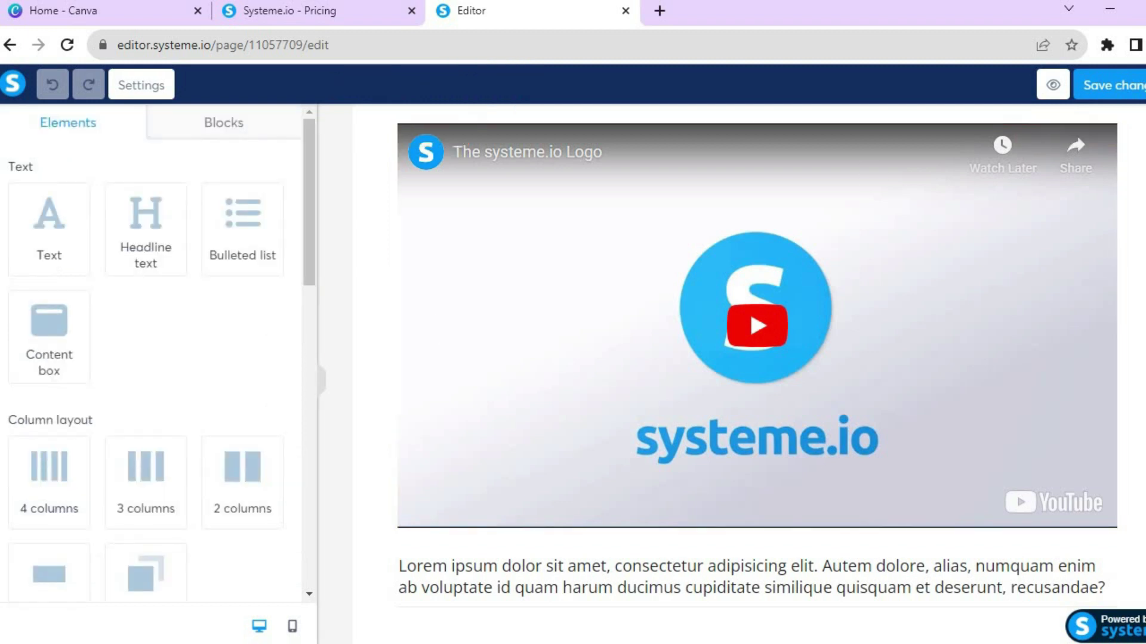
Step: Save the edited lecture 1 page and go back to the YOUTUBE curriculum
scroll(734, 370, down, 15)
scroll(913, 578, up, 10)
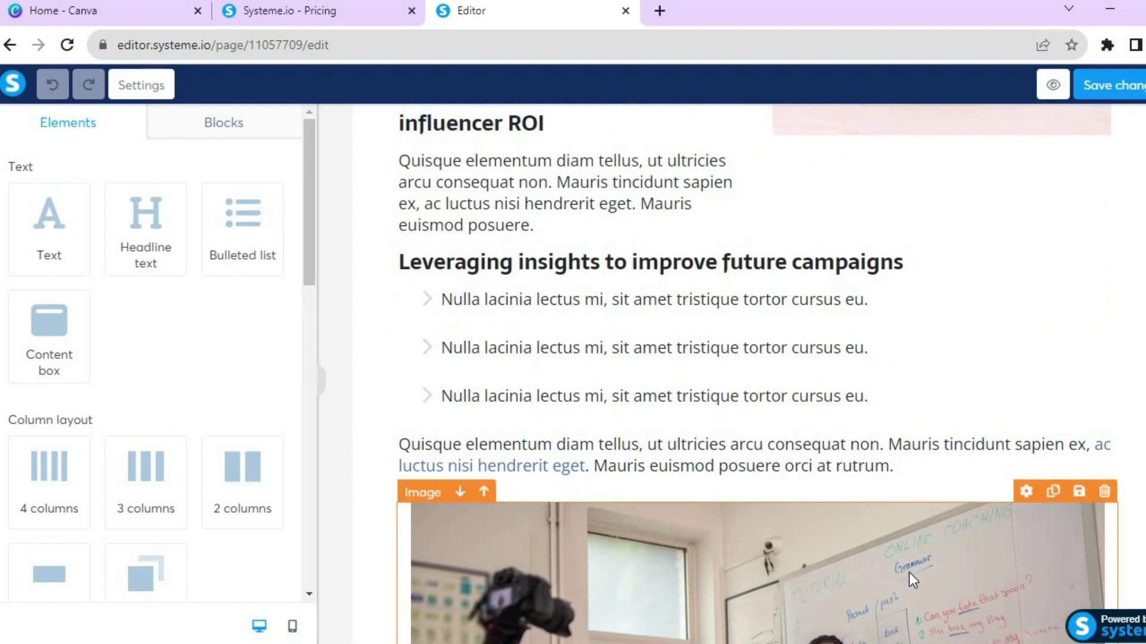
click(912, 579)
scroll(911, 579, down, 5)
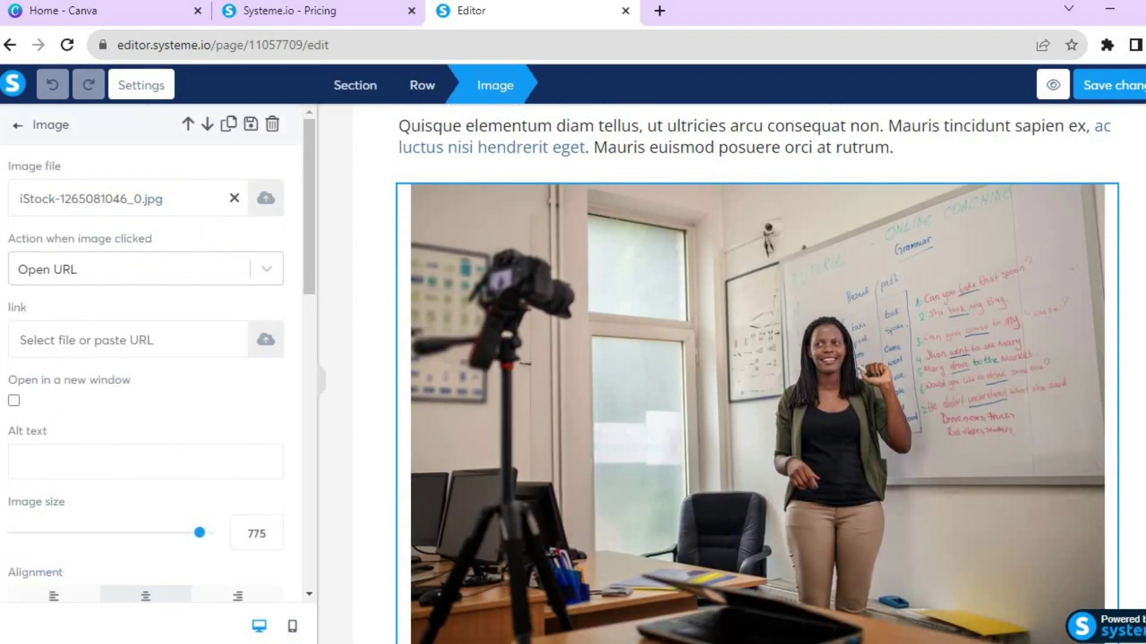
key(Escape)
scroll(871, 436, up, 5)
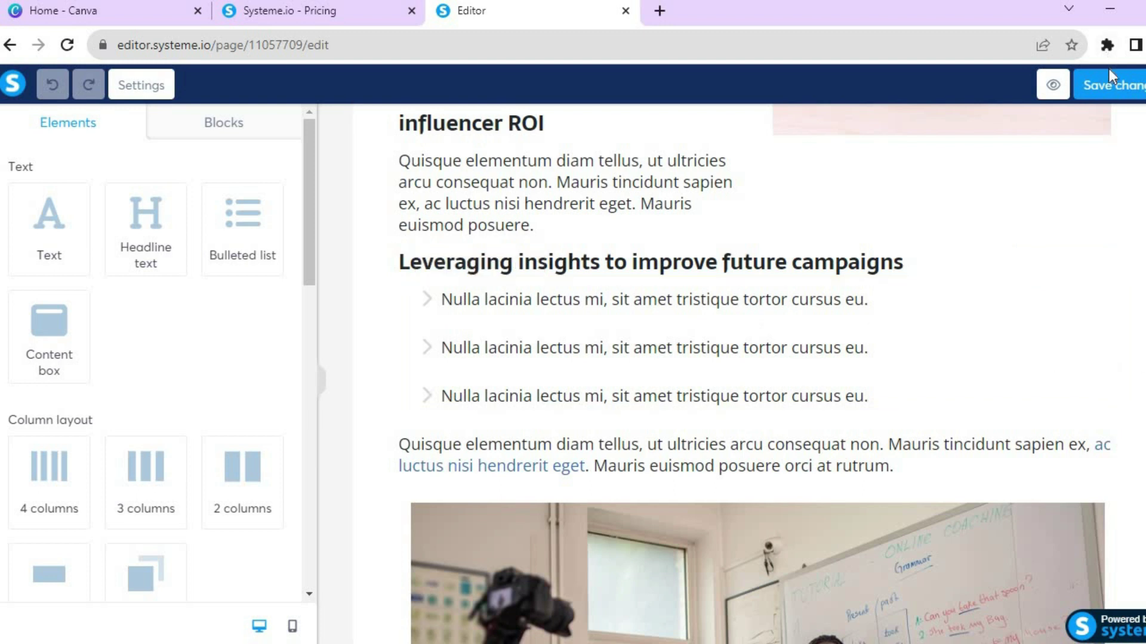
click(1111, 89)
key(alt+Left)
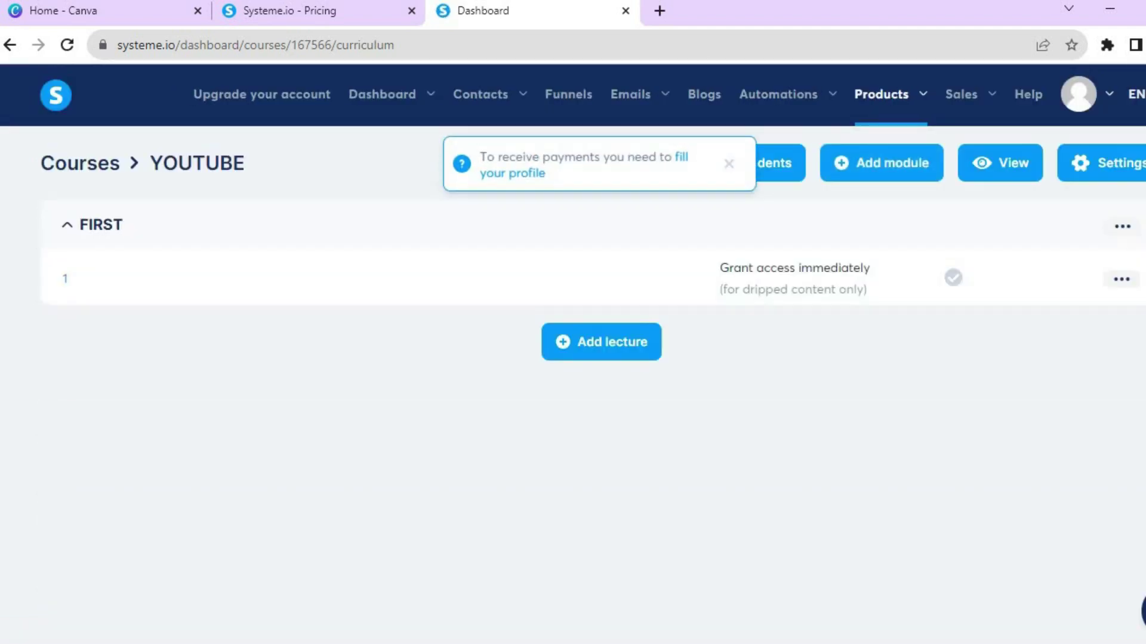
Step: Dismiss the 'To receive payments' notice and bring up module FIRST's options menu
click(1119, 227)
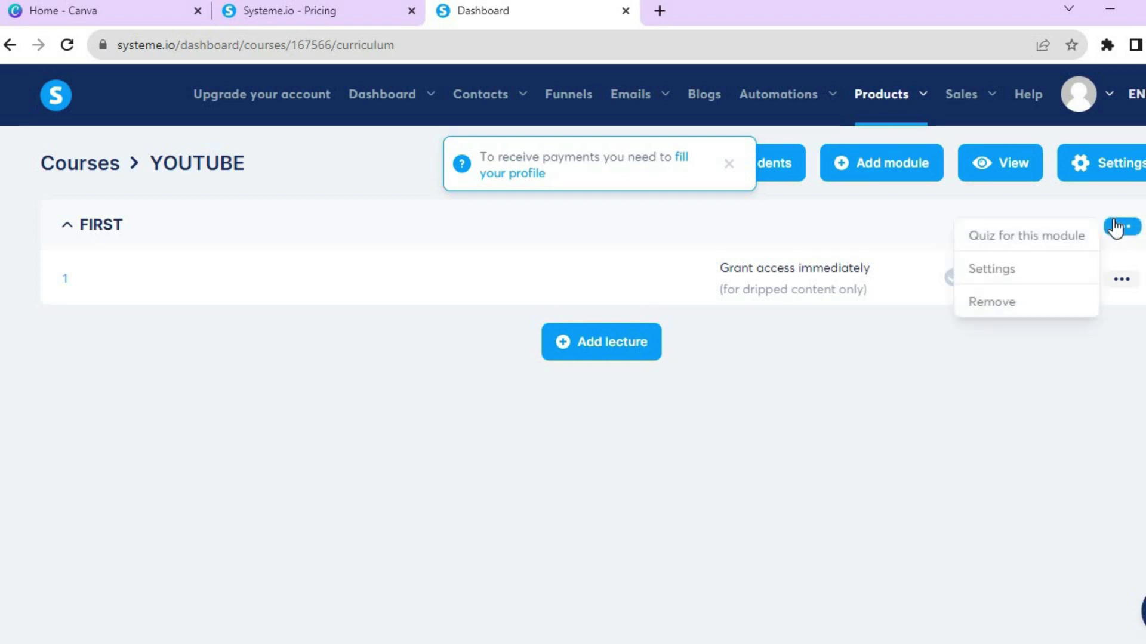
click(897, 209)
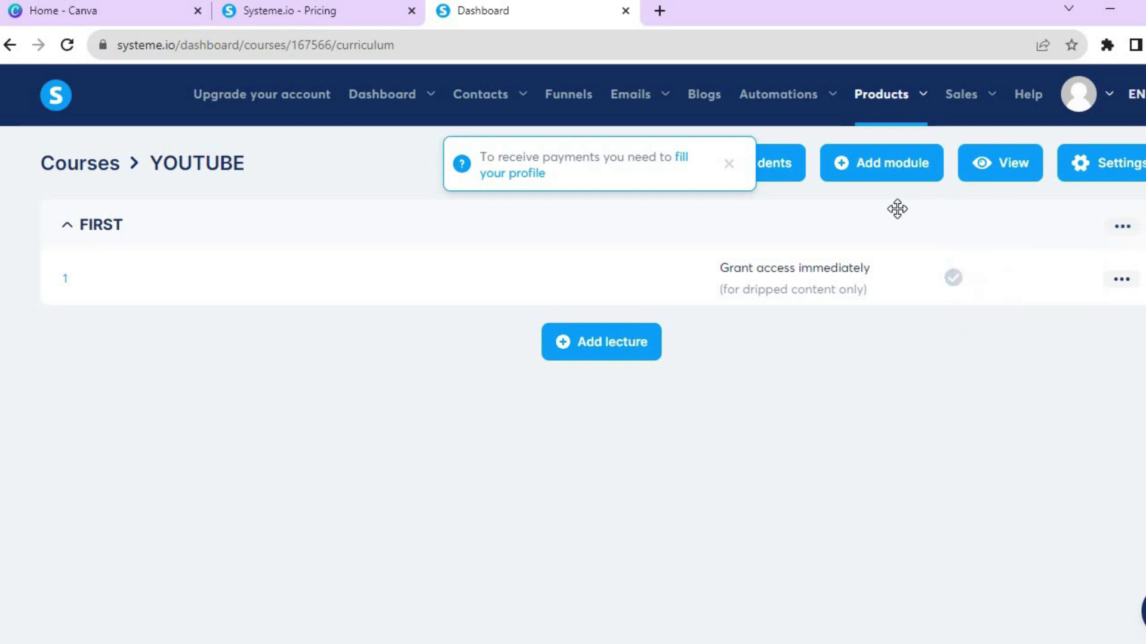
click(731, 165)
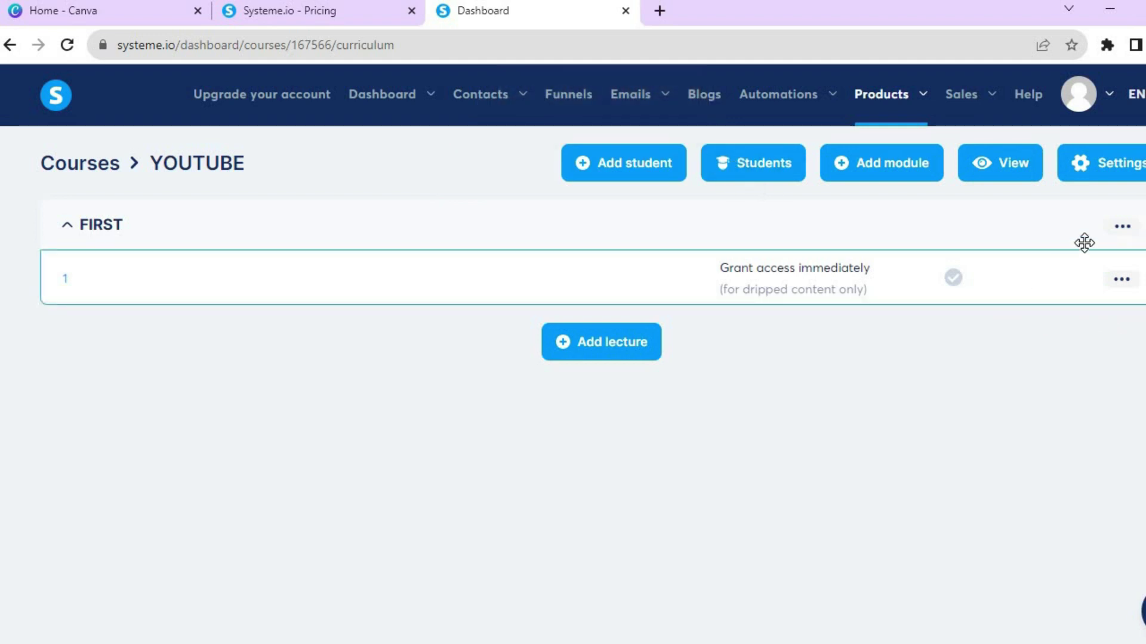
click(1113, 231)
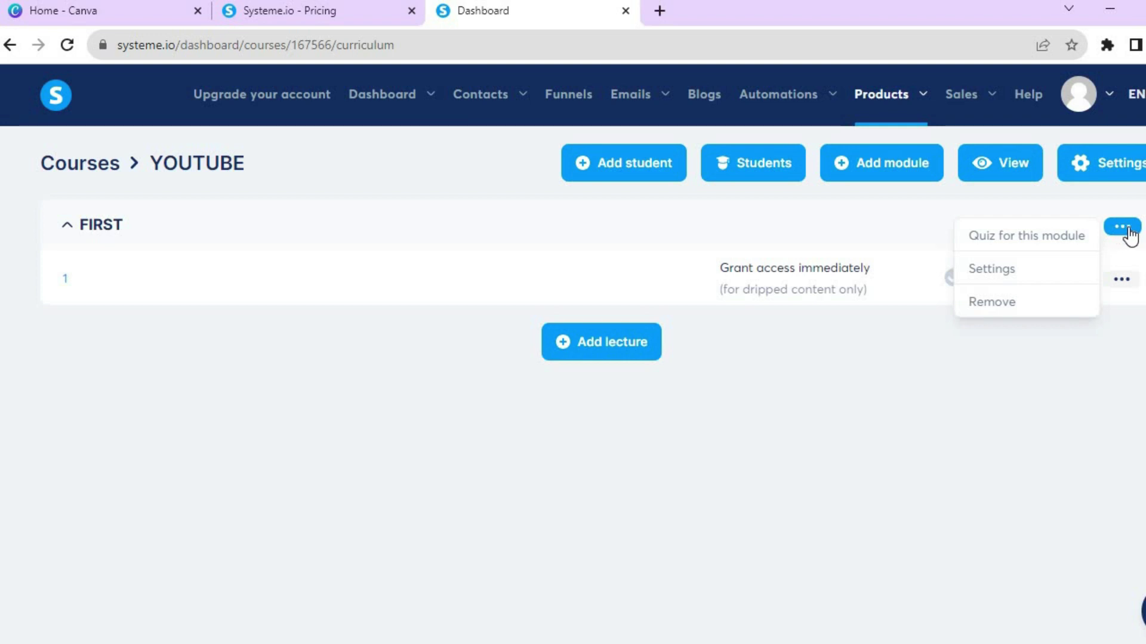
click(1054, 240)
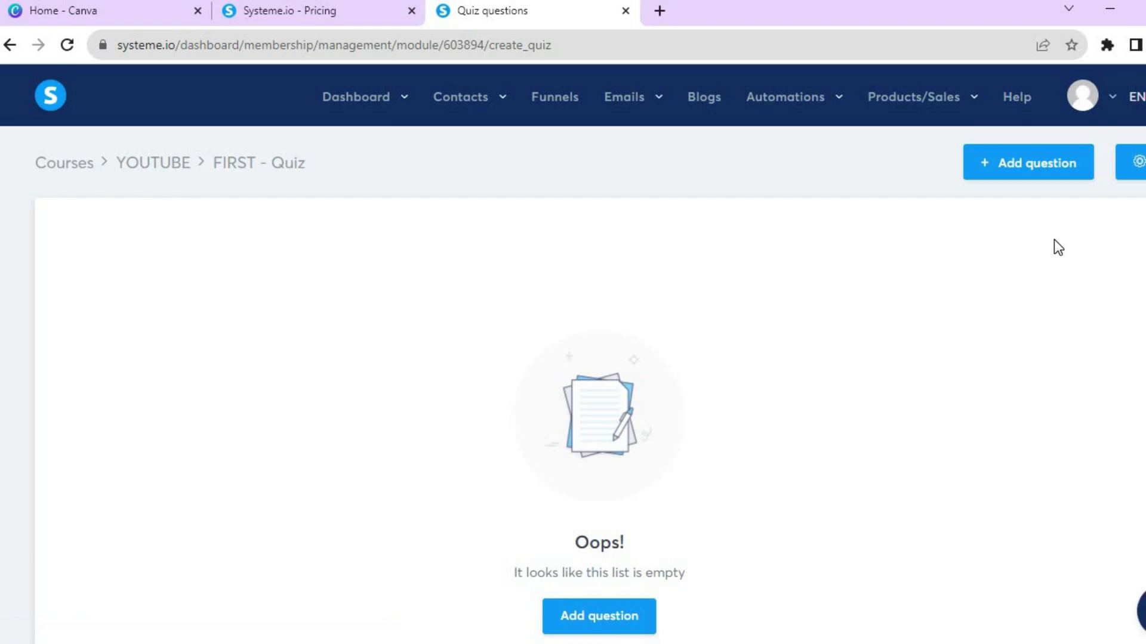
click(596, 618)
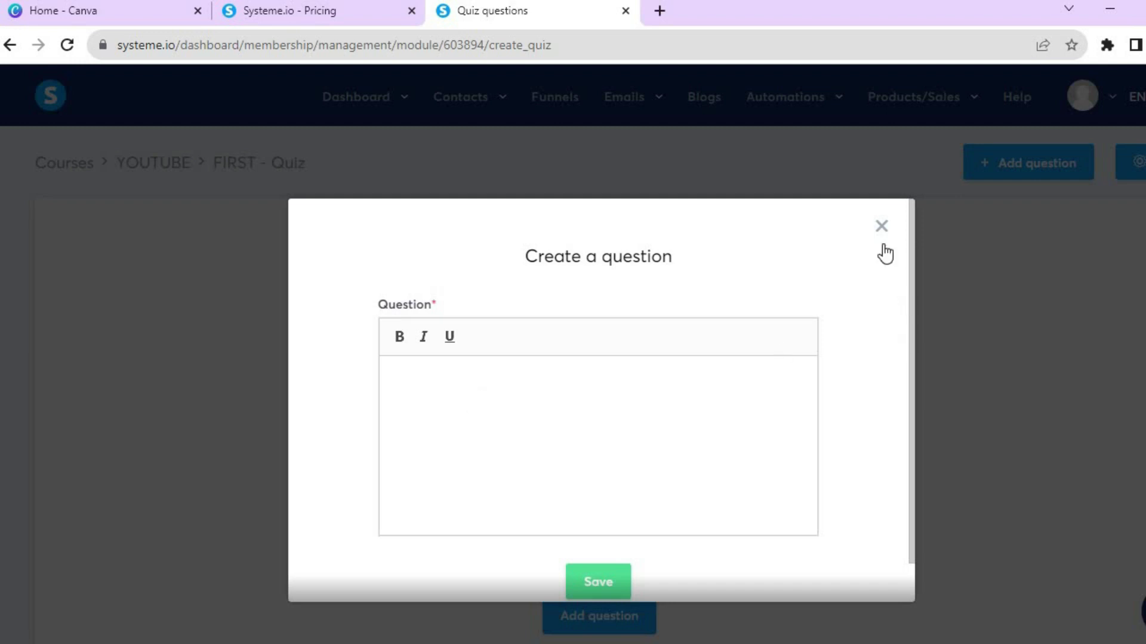
click(882, 226)
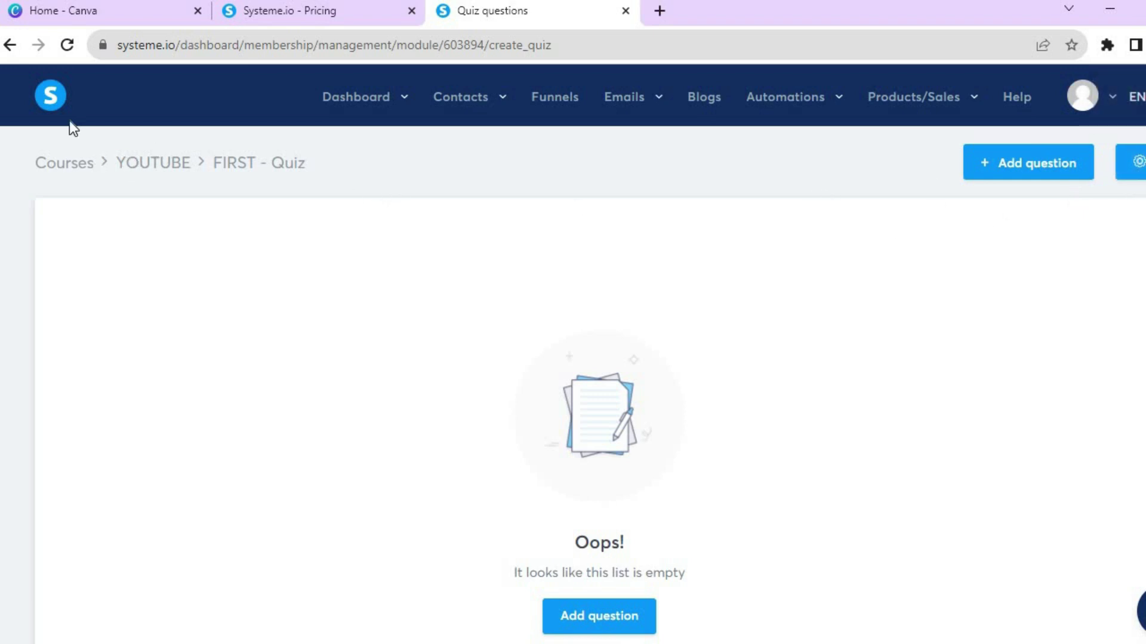
click(158, 173)
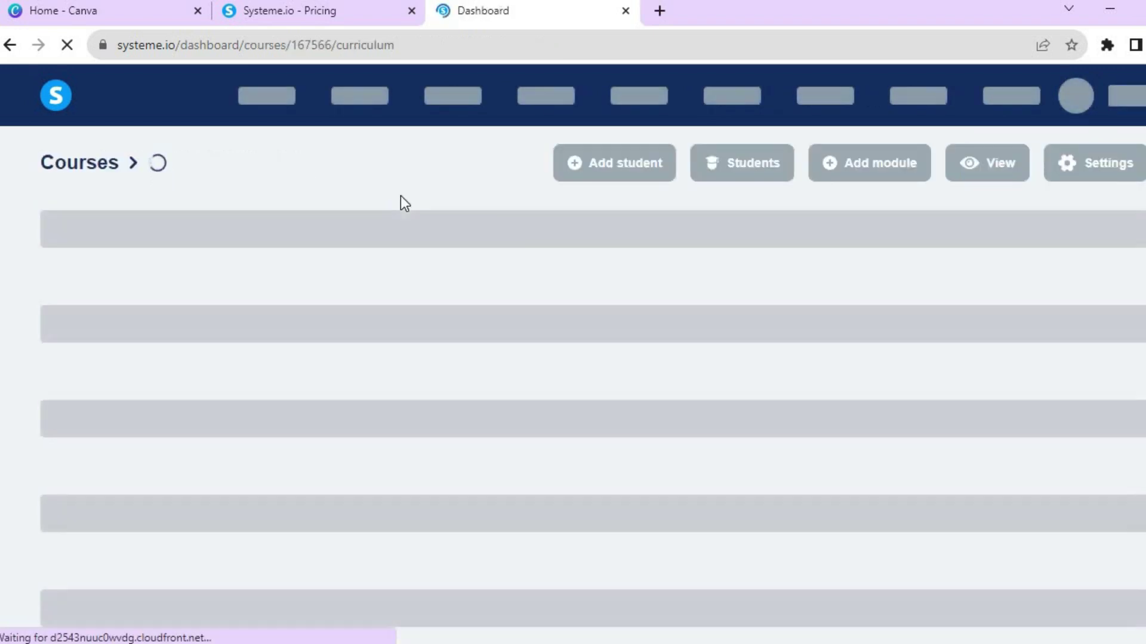
Step: Create a module named SECOND below FIRST
scroll(400, 196, down, 2)
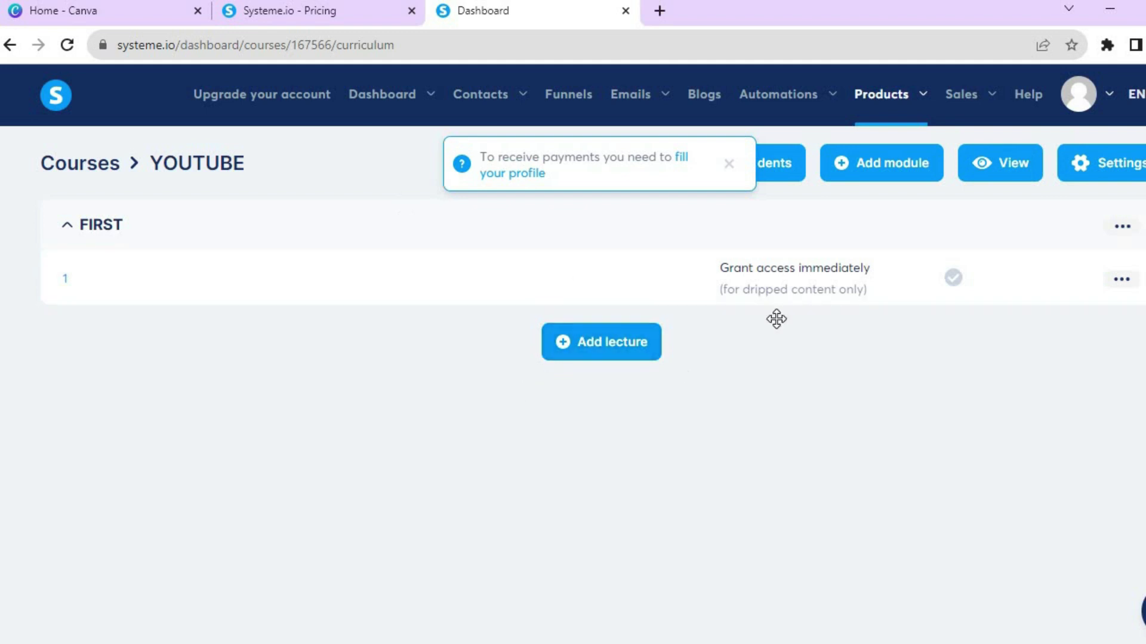
click(863, 170)
click(445, 371)
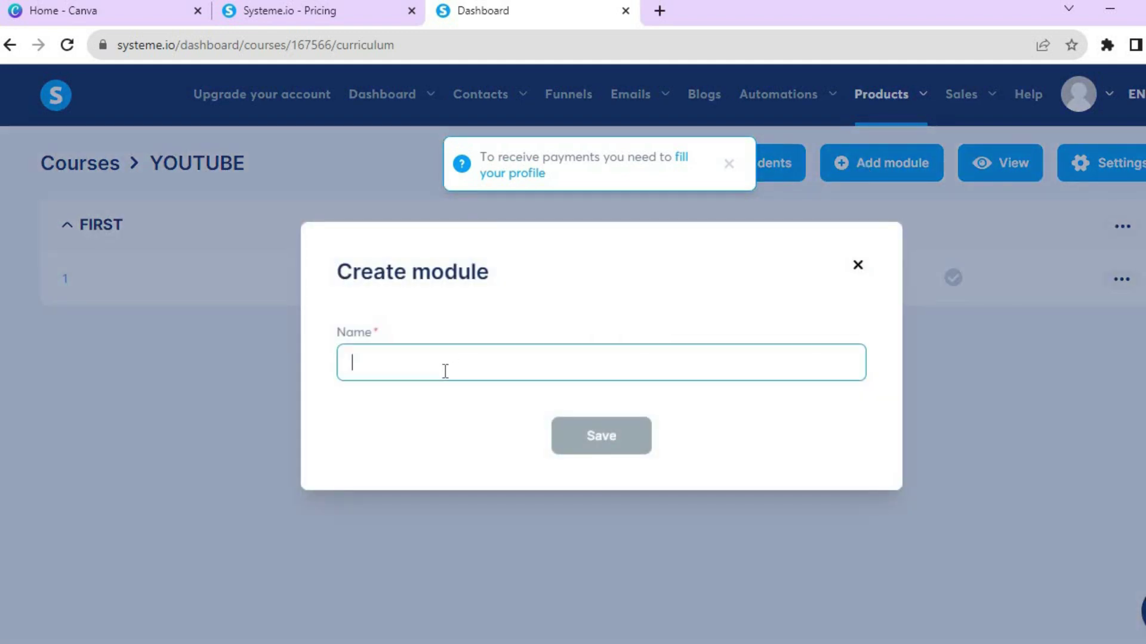
text(SECOND)
click(584, 429)
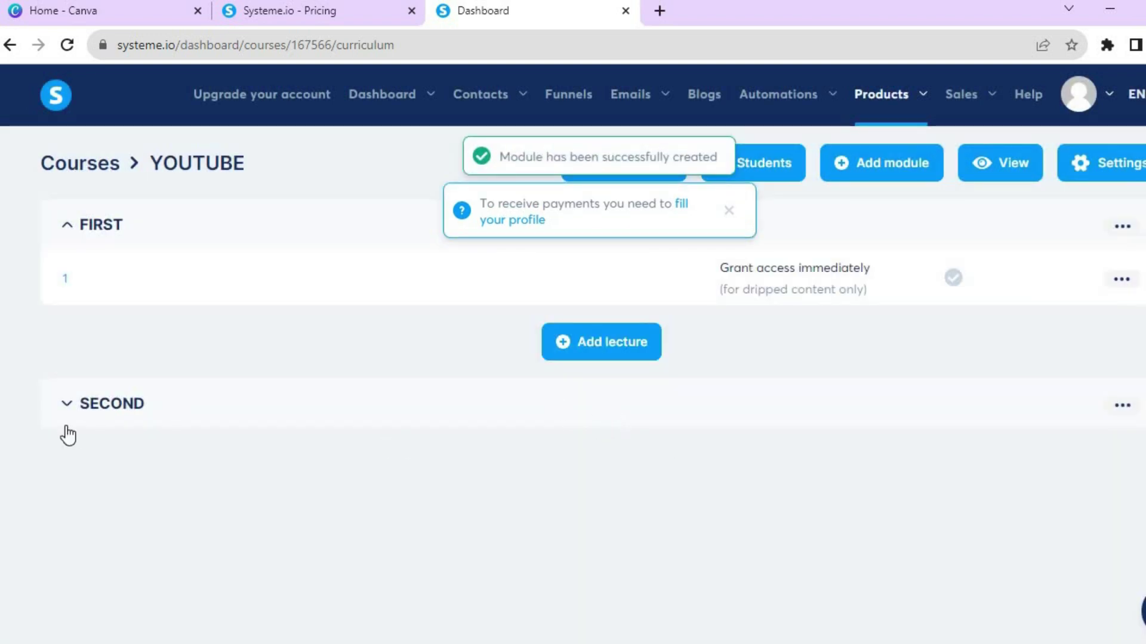
Step: Expand SECOND and add a lecture named YOUTUBE using the second template
click(81, 412)
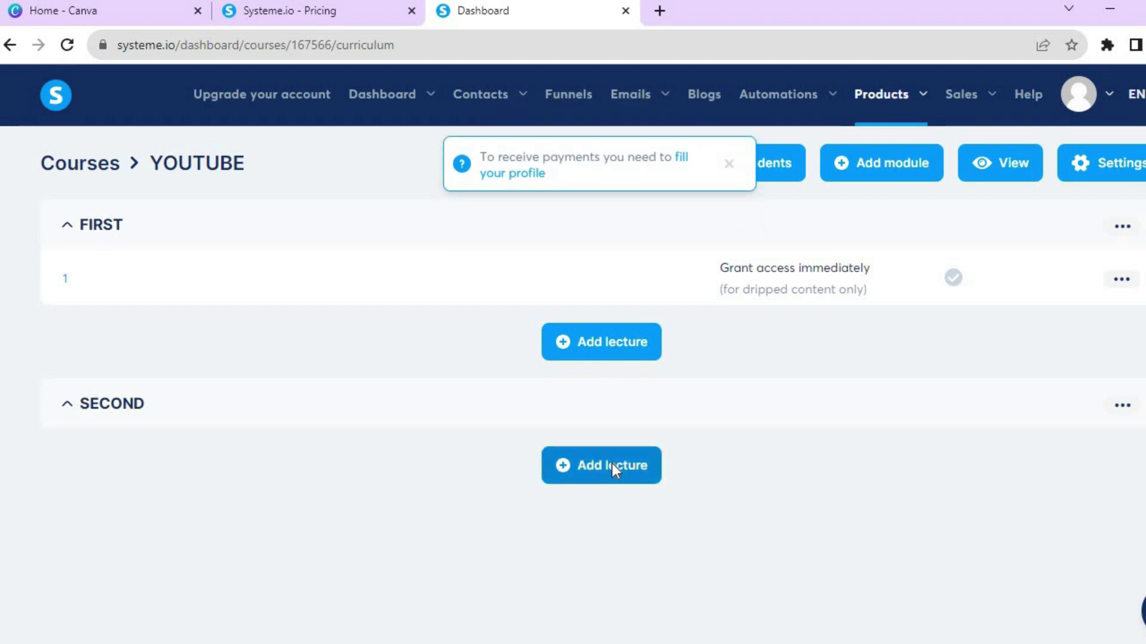
click(612, 465)
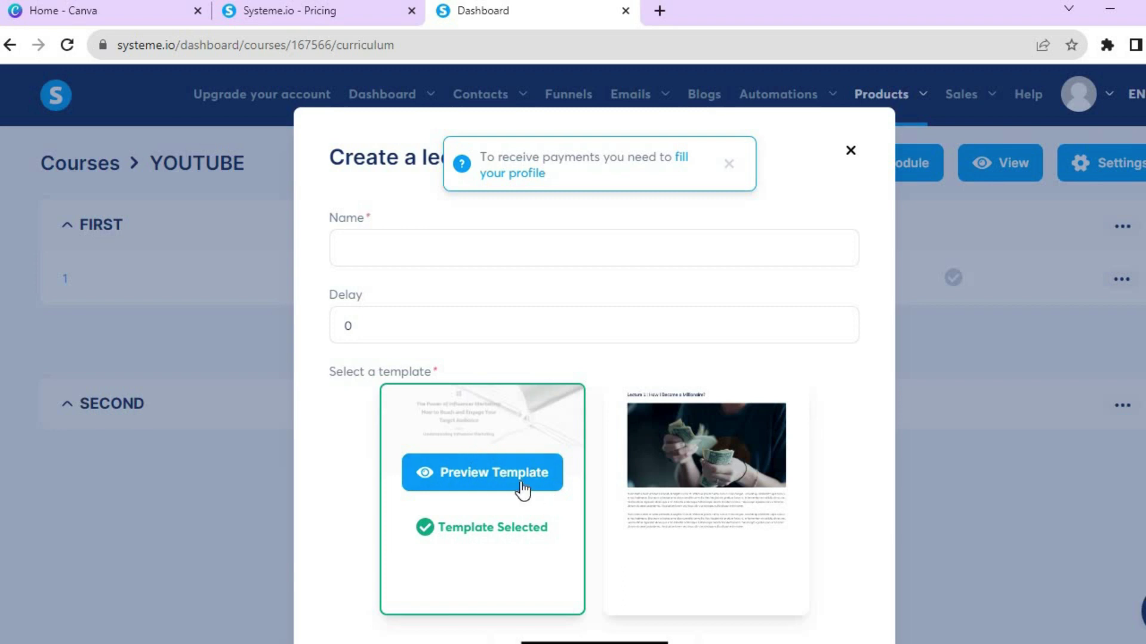
mouse_move(721, 508)
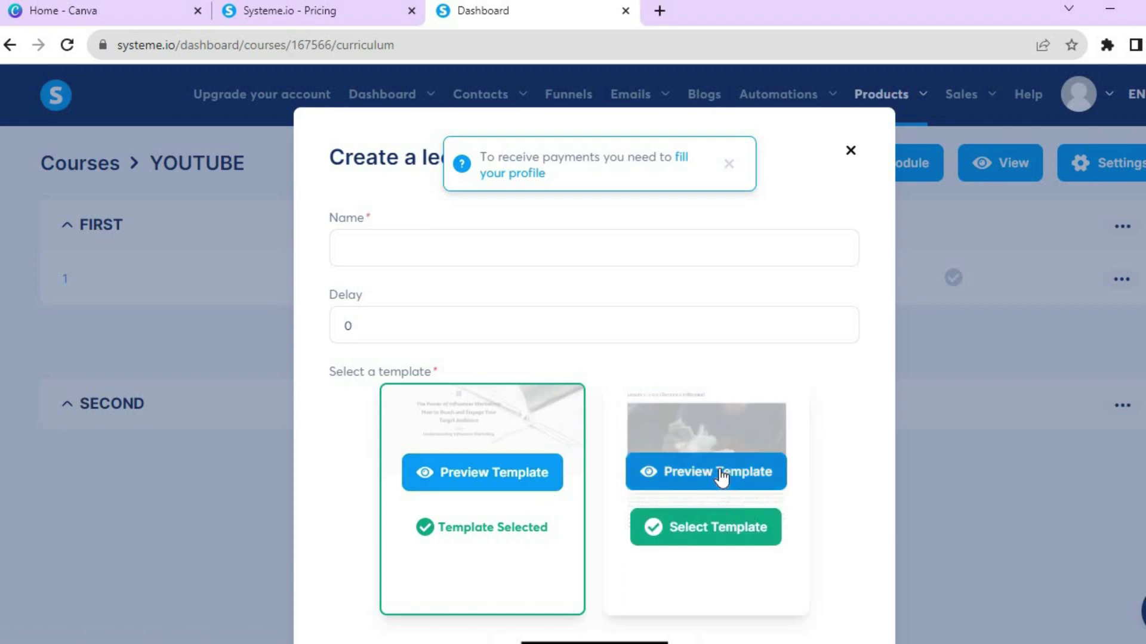
click(713, 526)
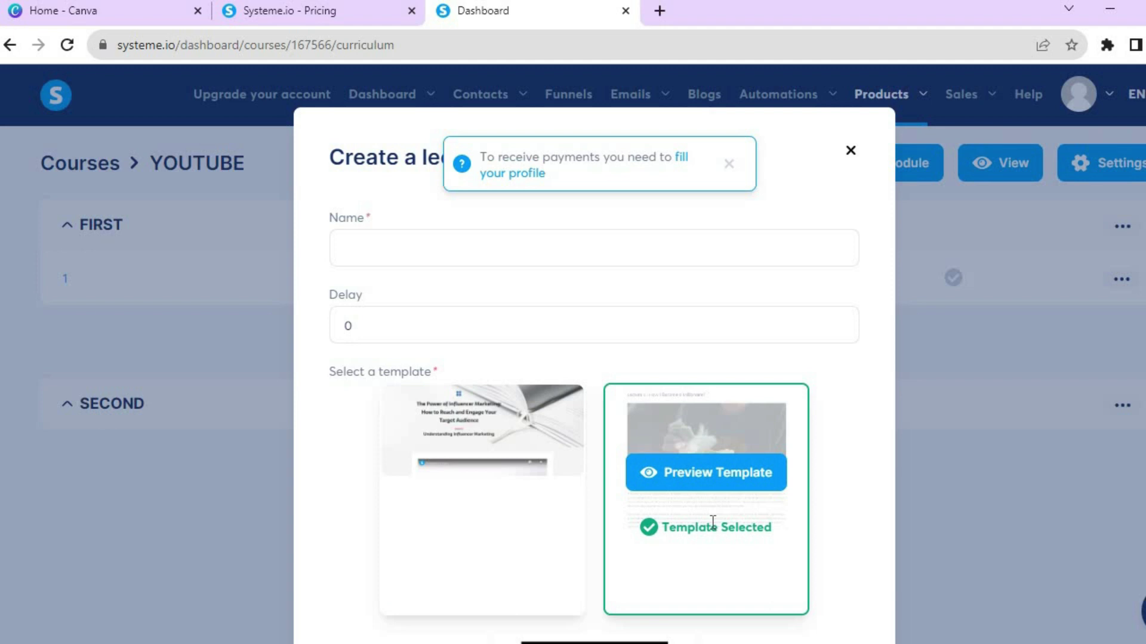
click(495, 237)
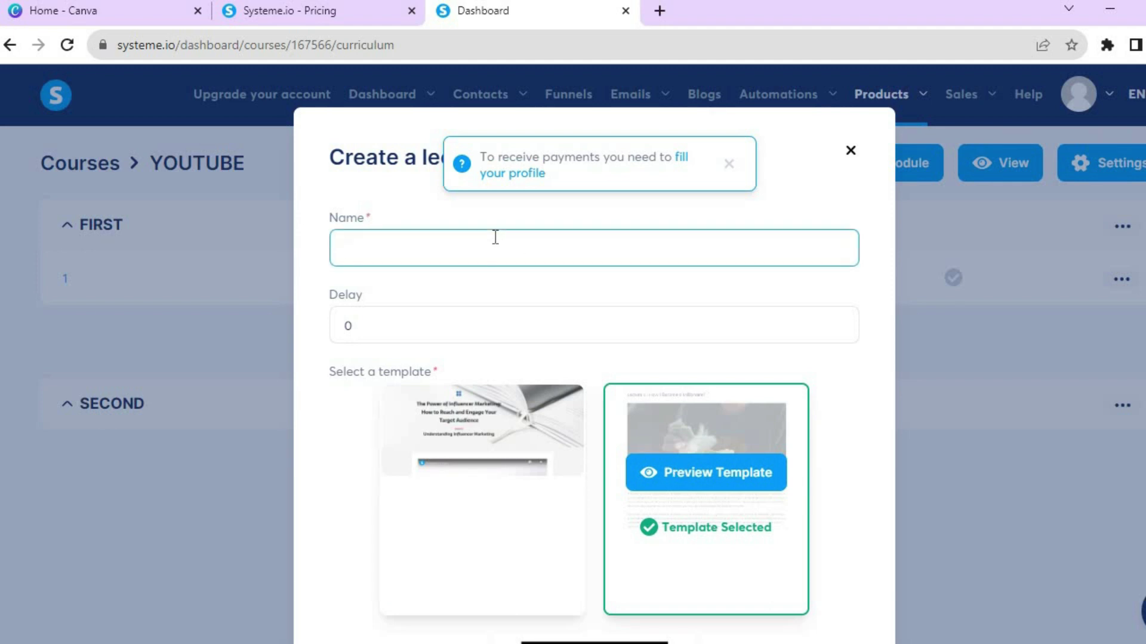
text(YOUTUBE)
scroll(594, 358, down, 4)
scroll(594, 358, down, 3)
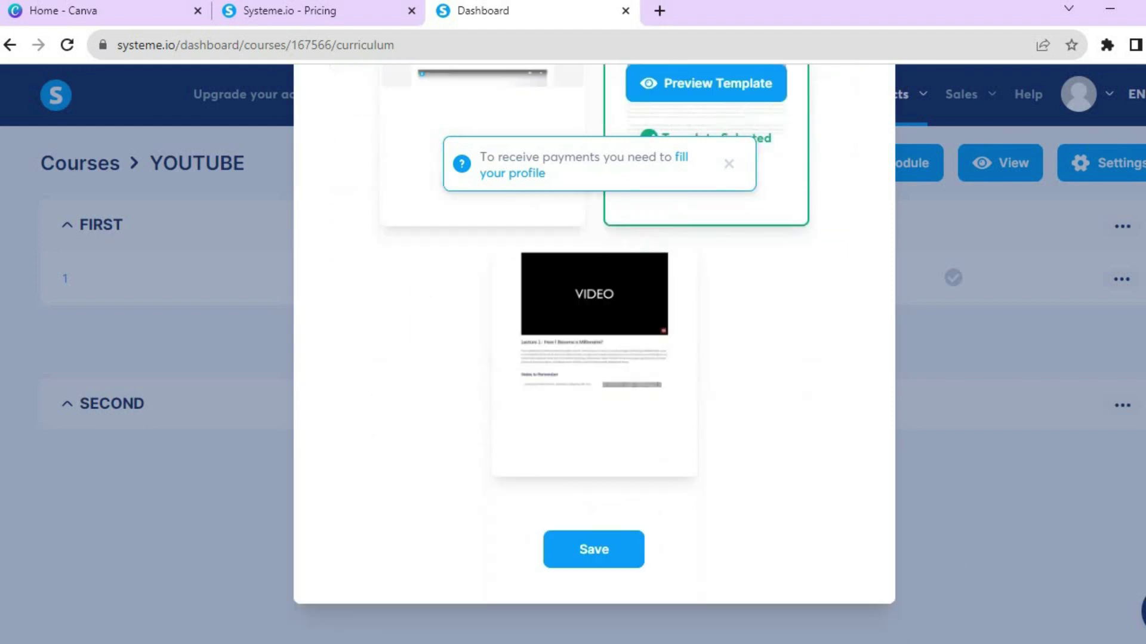
click(593, 546)
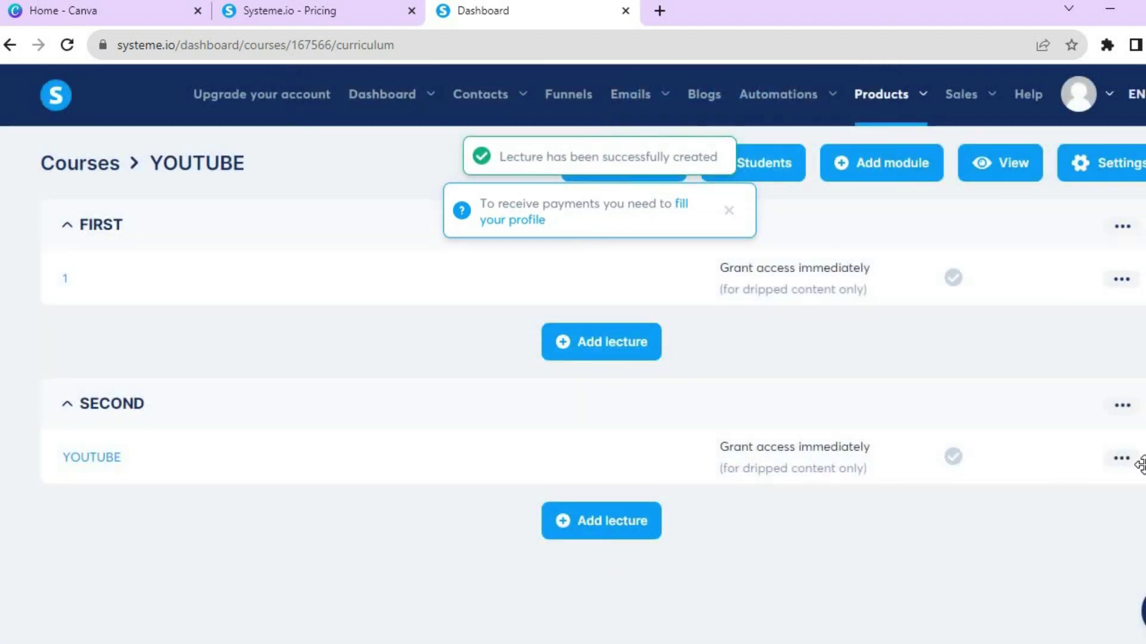
Step: Look through the options menus for the YOUTUBE lecture and module SECOND without changing anything
click(1122, 460)
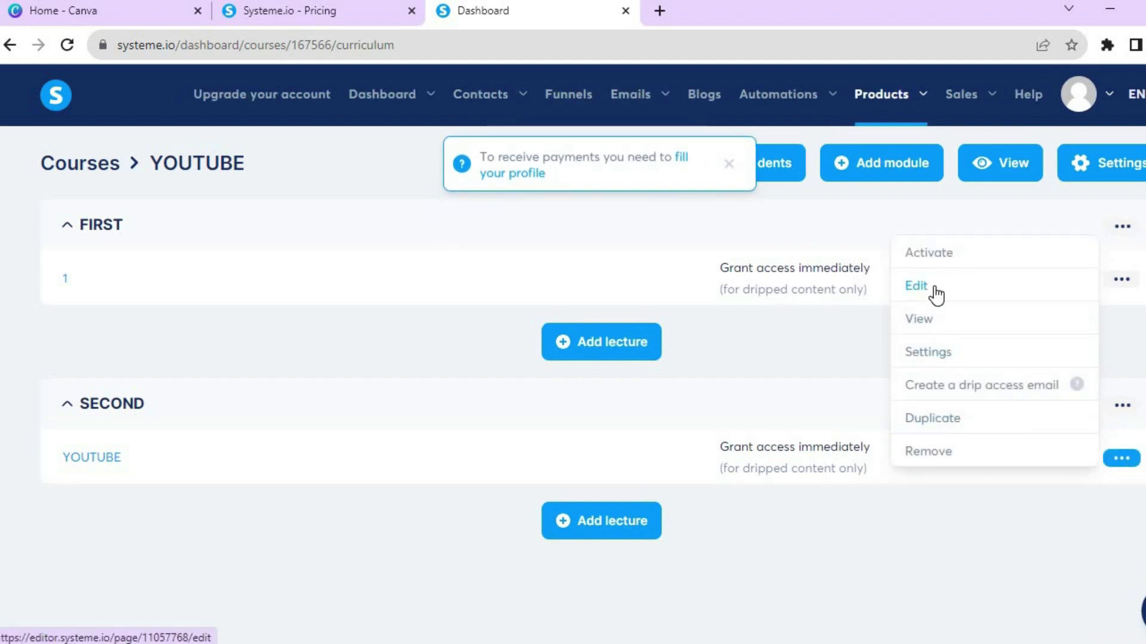
click(1077, 548)
click(1122, 406)
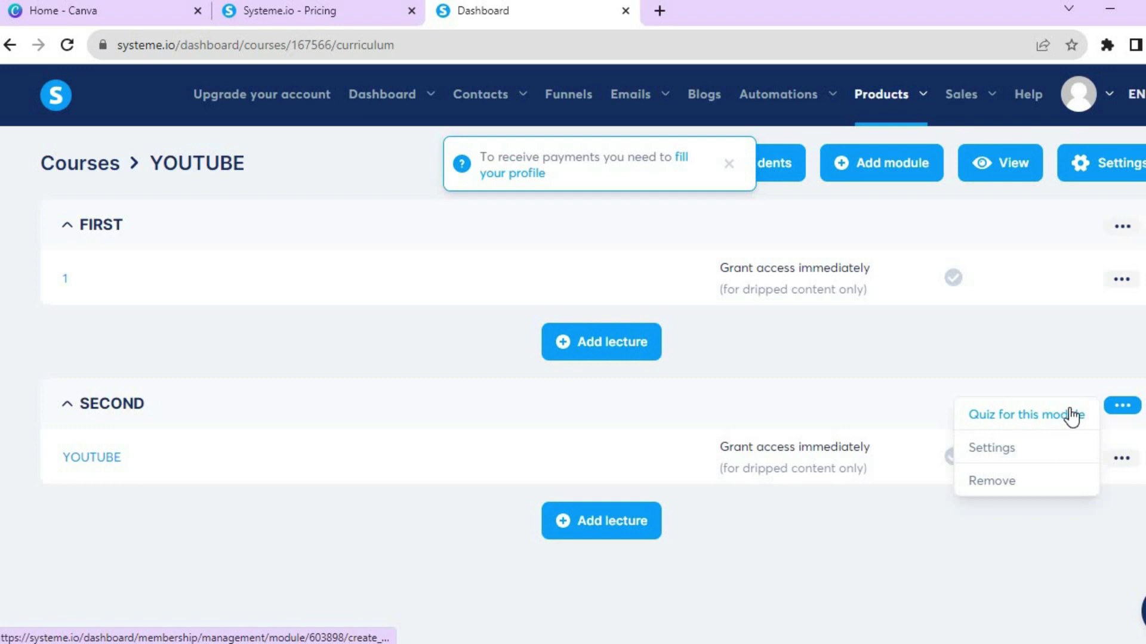
click(893, 535)
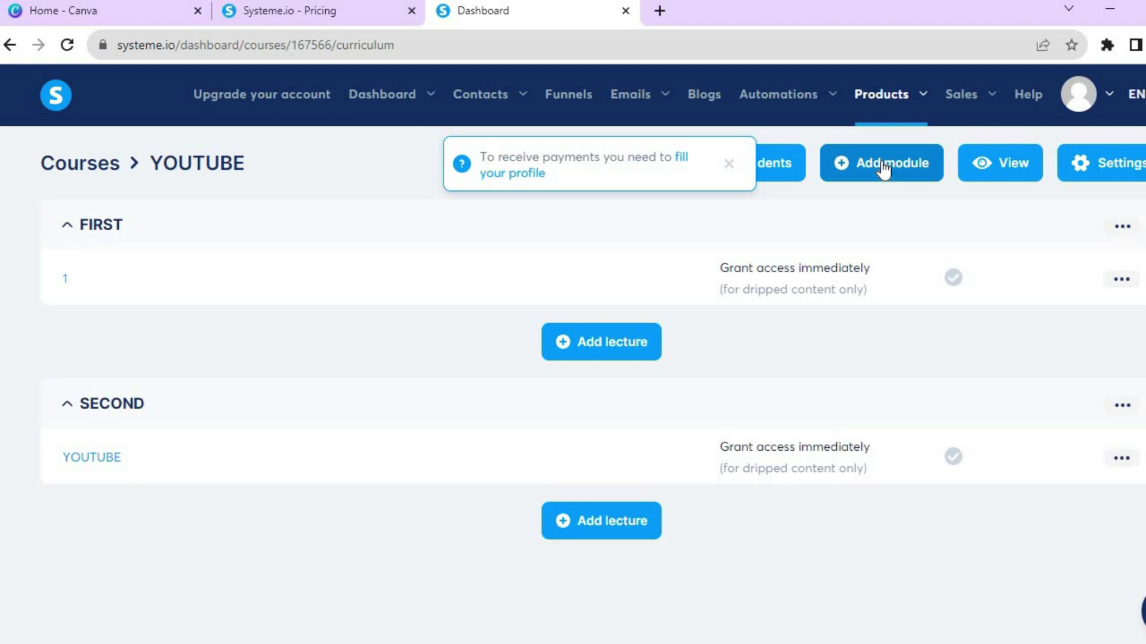
Step: Activate lecture 1 in module FIRST and dismiss the payment-profile notice
click(1132, 282)
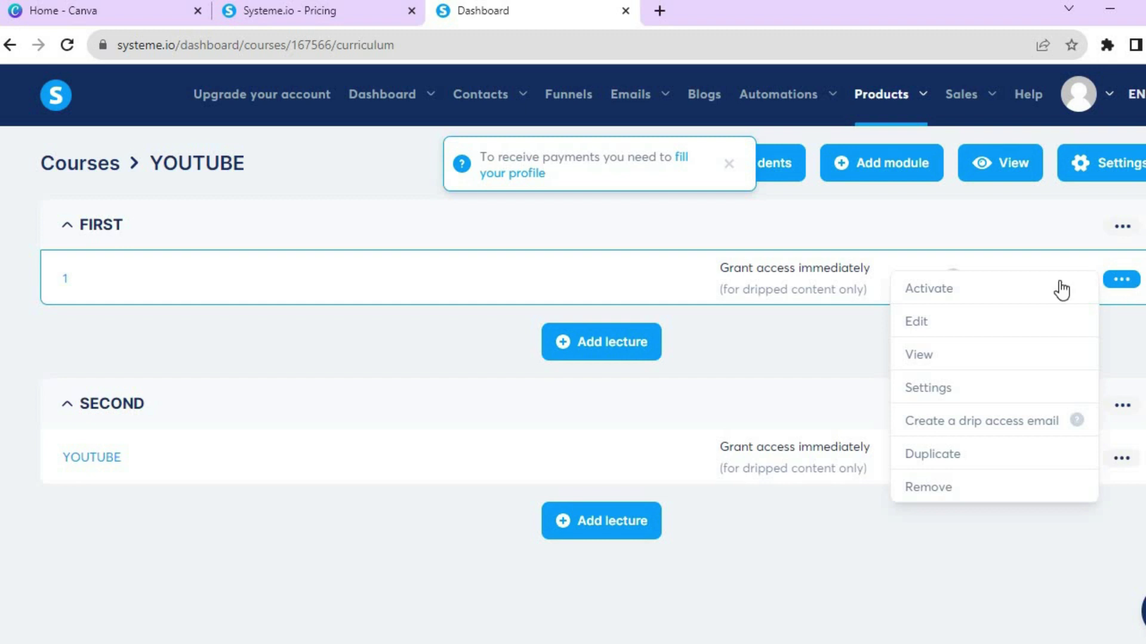
click(1005, 291)
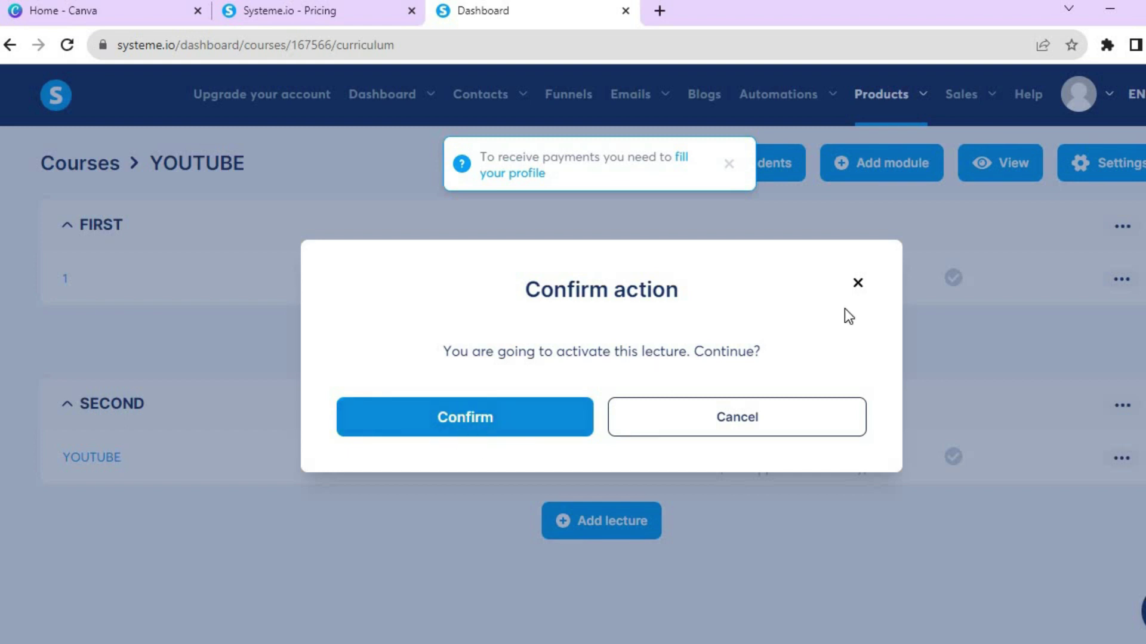
click(858, 285)
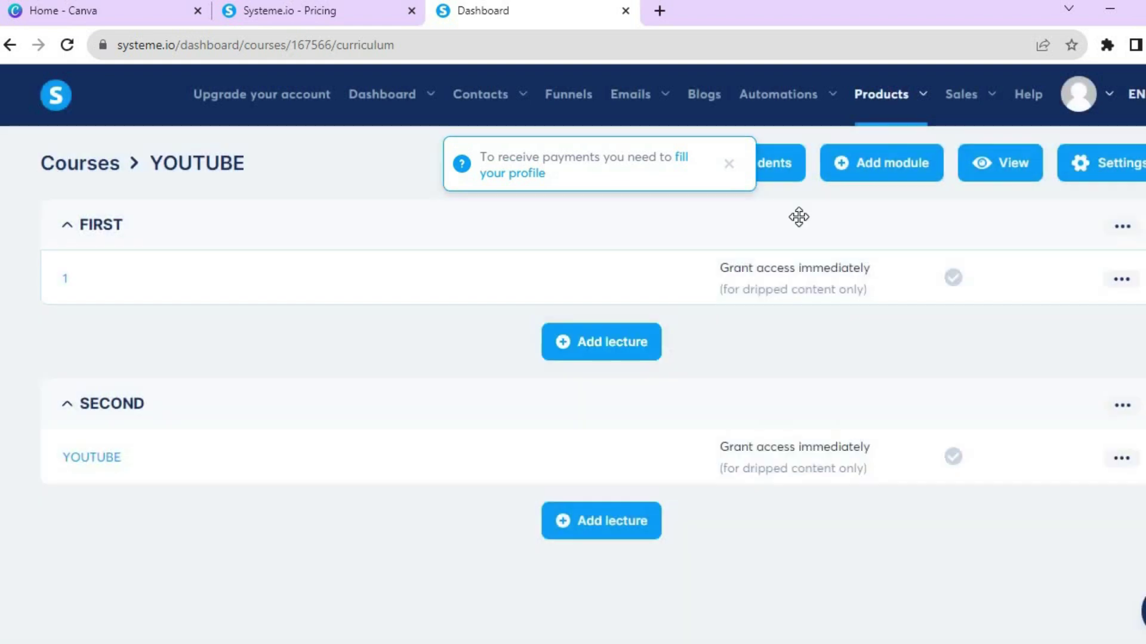
click(728, 165)
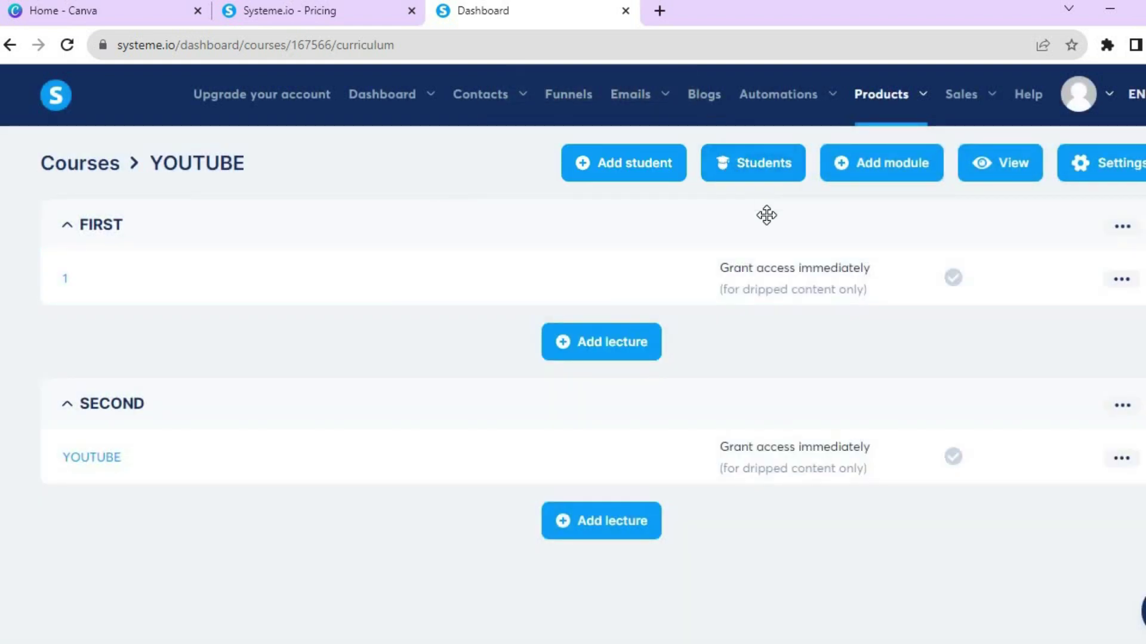
Step: Preview YOUTUBE in the student area, open it from the enrolled courses, then close the preview tab
click(1000, 167)
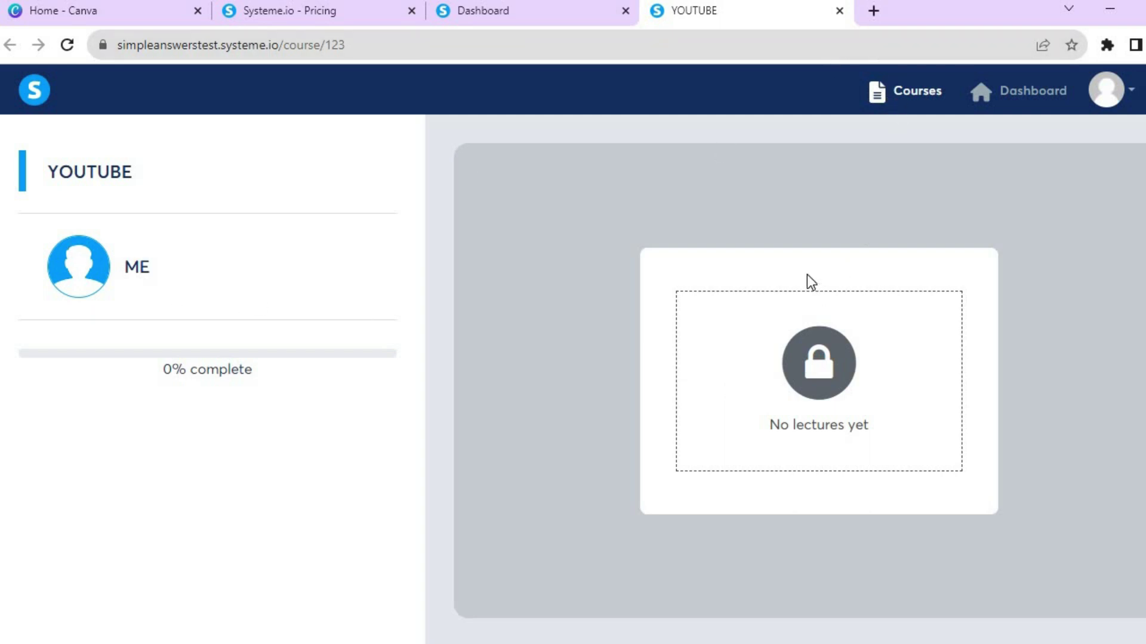
click(881, 90)
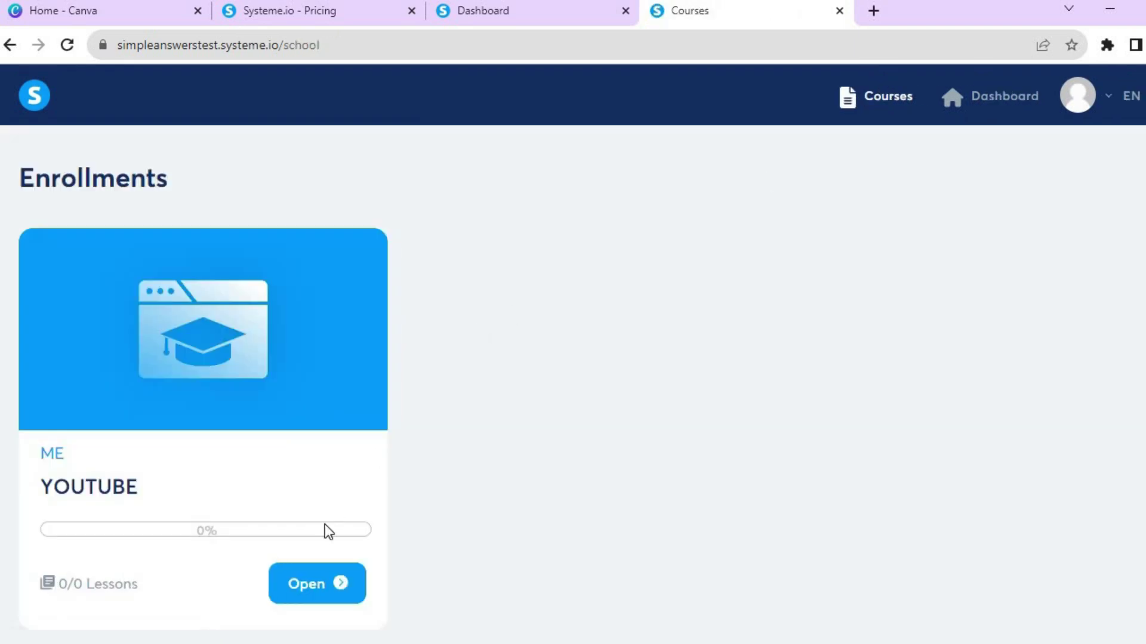
scroll(572, 346, down, 1)
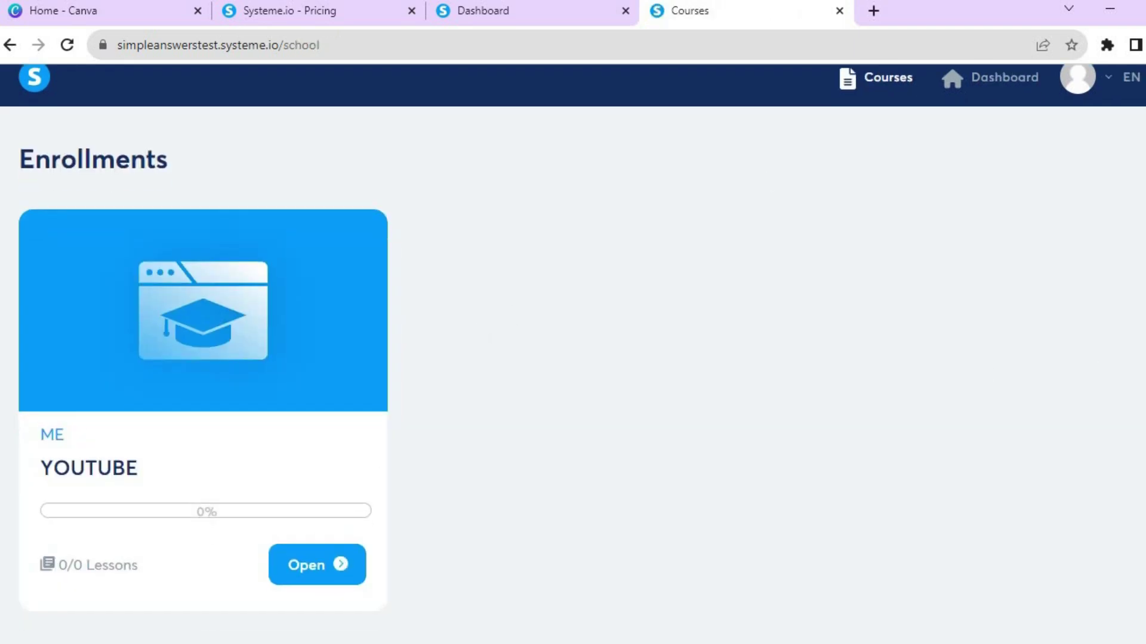
click(299, 559)
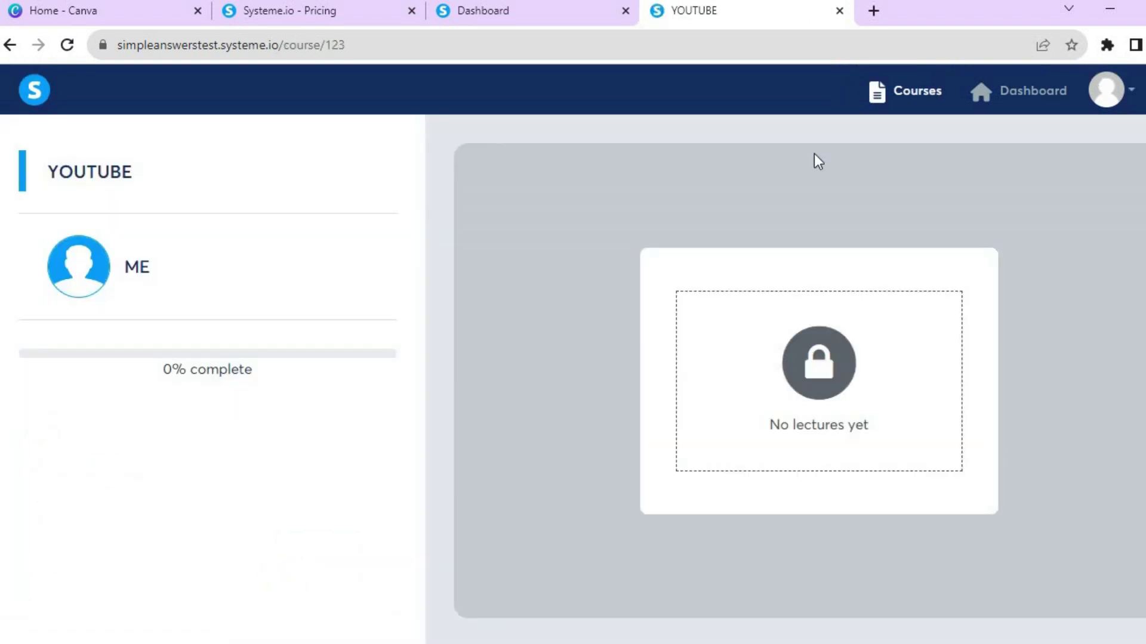
click(840, 11)
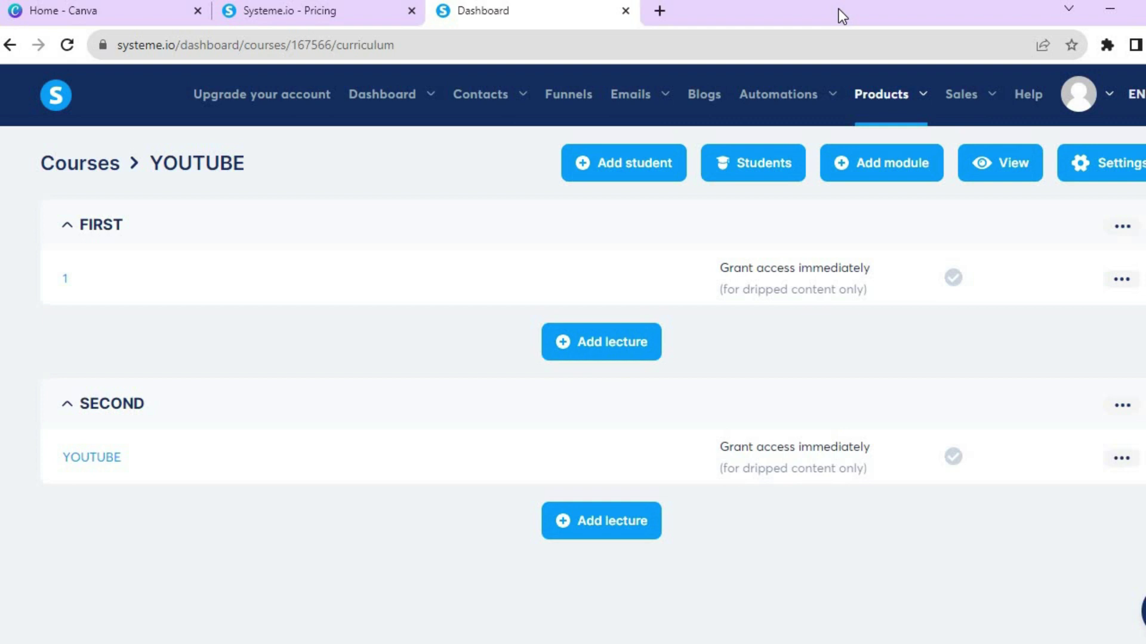
Step: Activate lecture 1 under FIRST and confirm it
click(1121, 279)
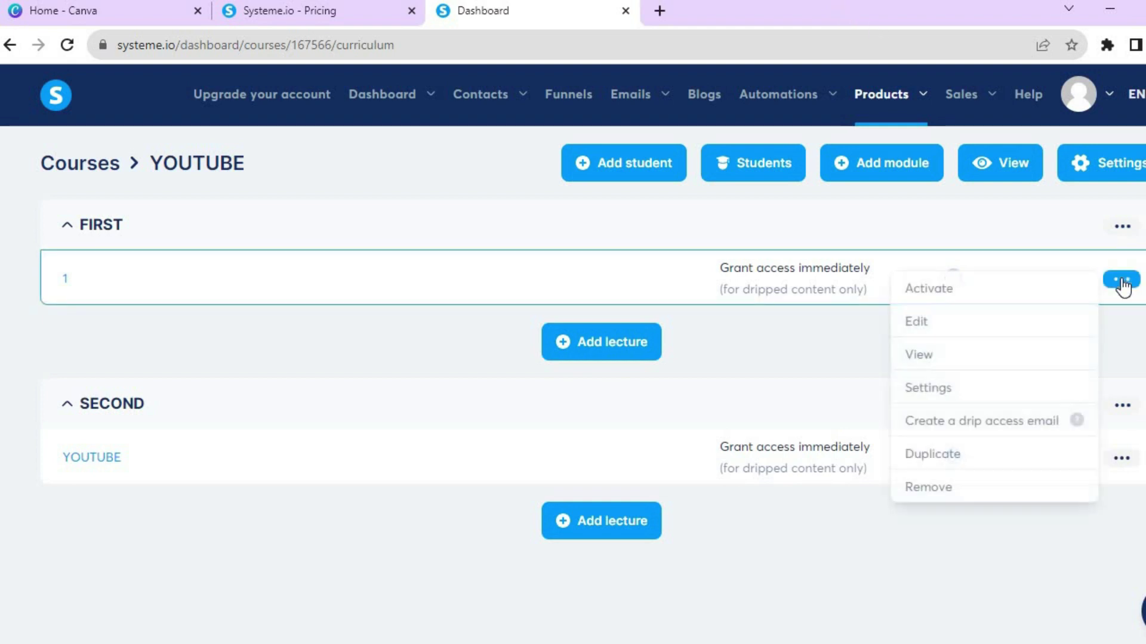
click(1018, 289)
click(497, 418)
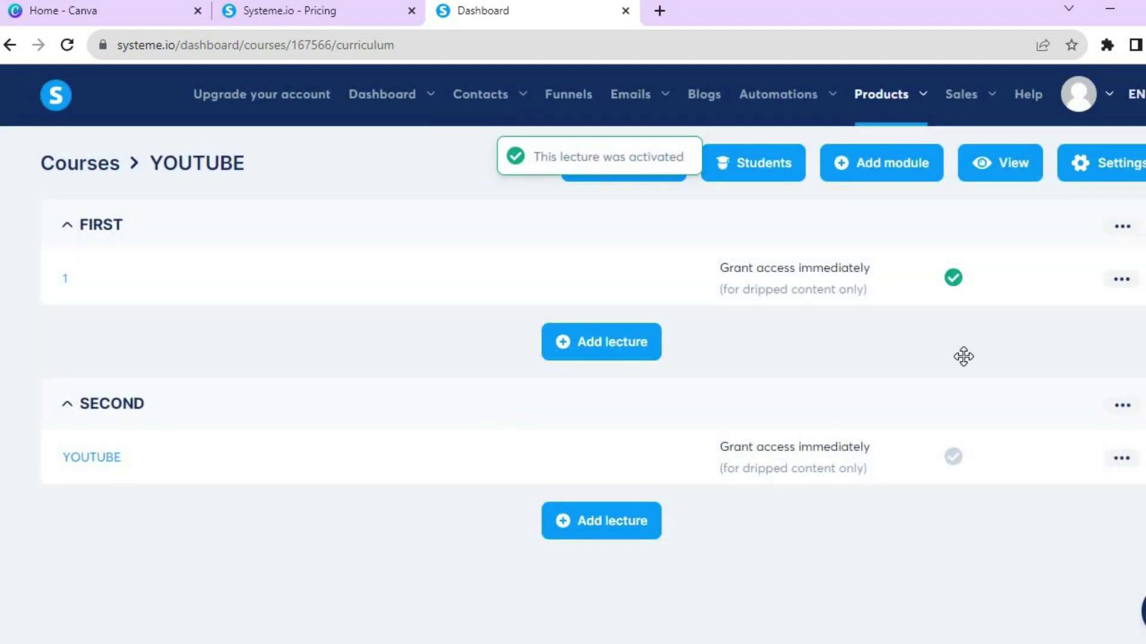
Step: Preview lecture 1 as a student, collapse FIRST's lessons, then close the preview
click(992, 167)
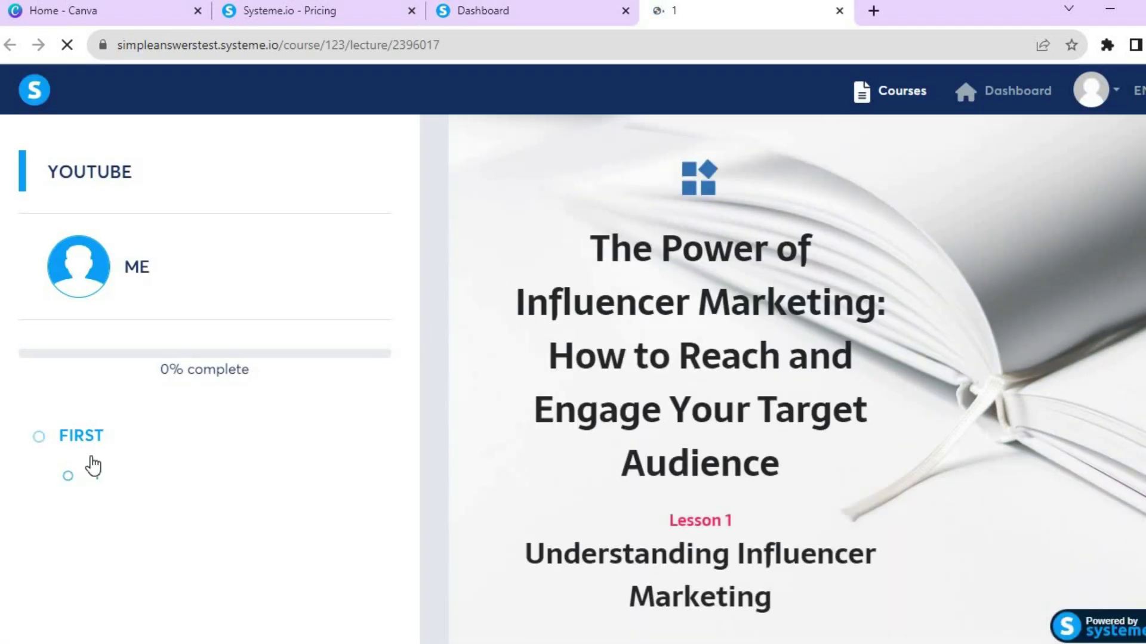
click(92, 440)
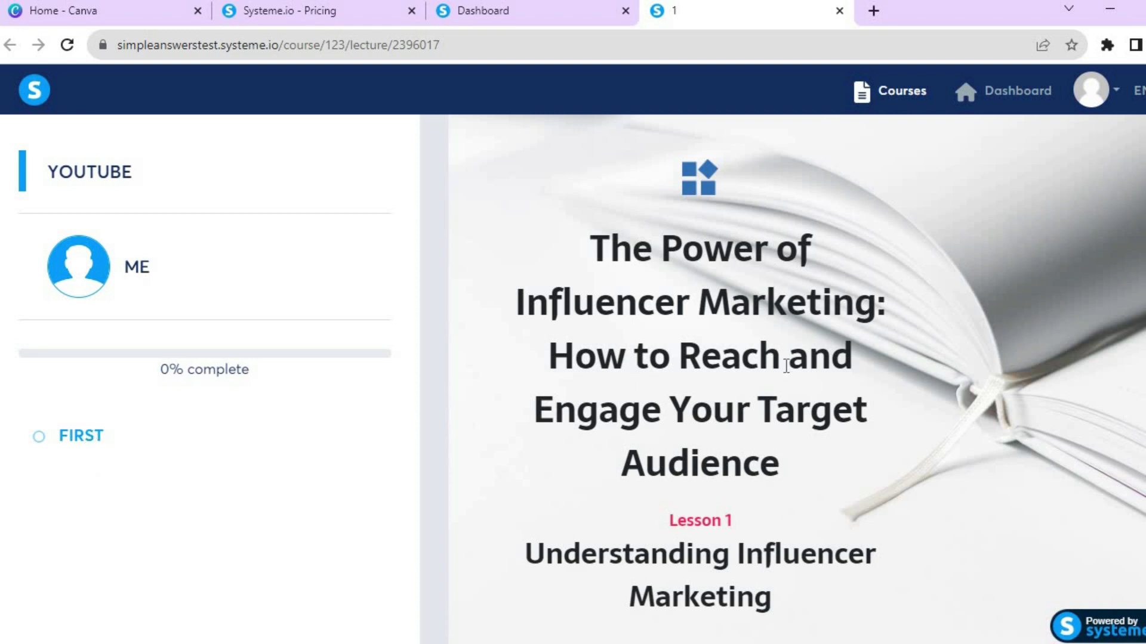
click(846, 13)
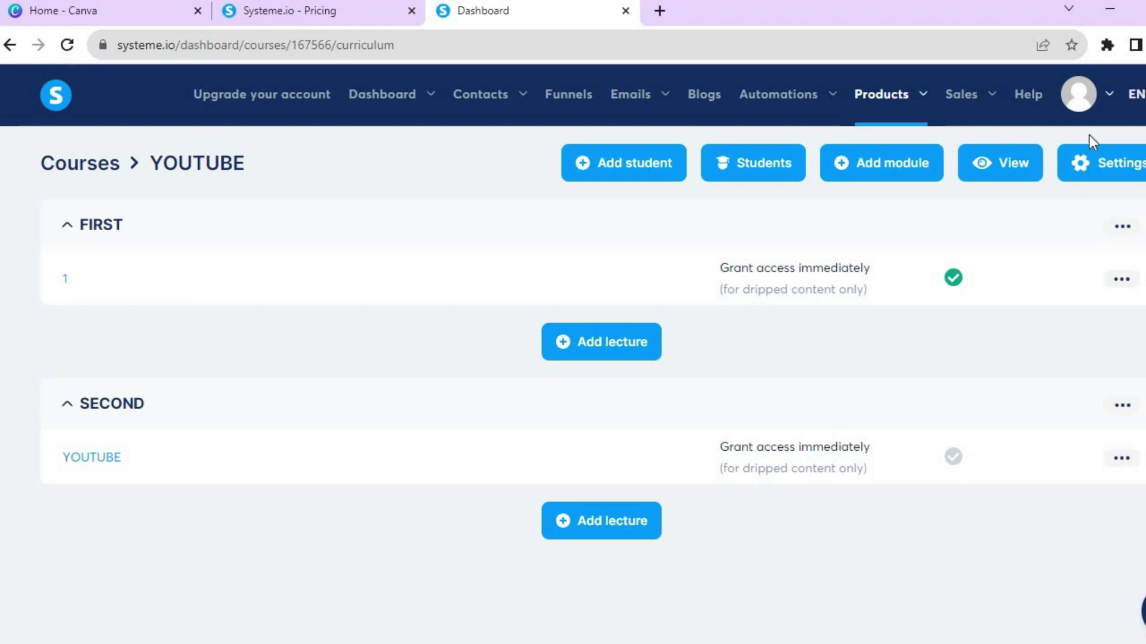
Step: Open the account's Payment gateways settings and scroll through Stripe, PayPal, Mercado Pago and Razorpay
mouse_move(1091, 111)
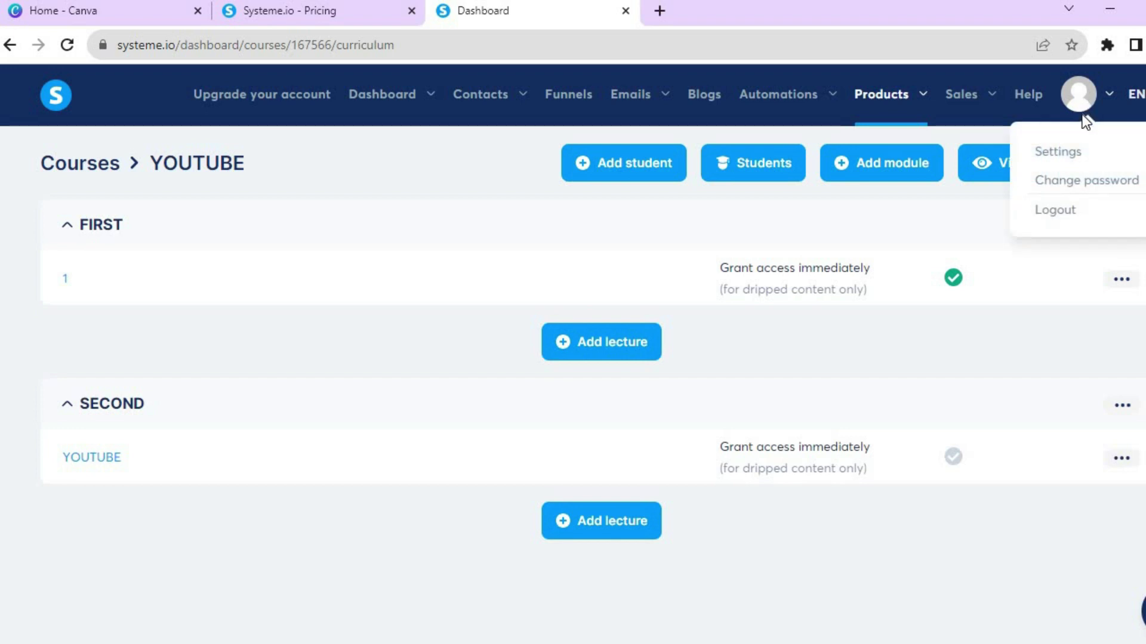
click(1069, 152)
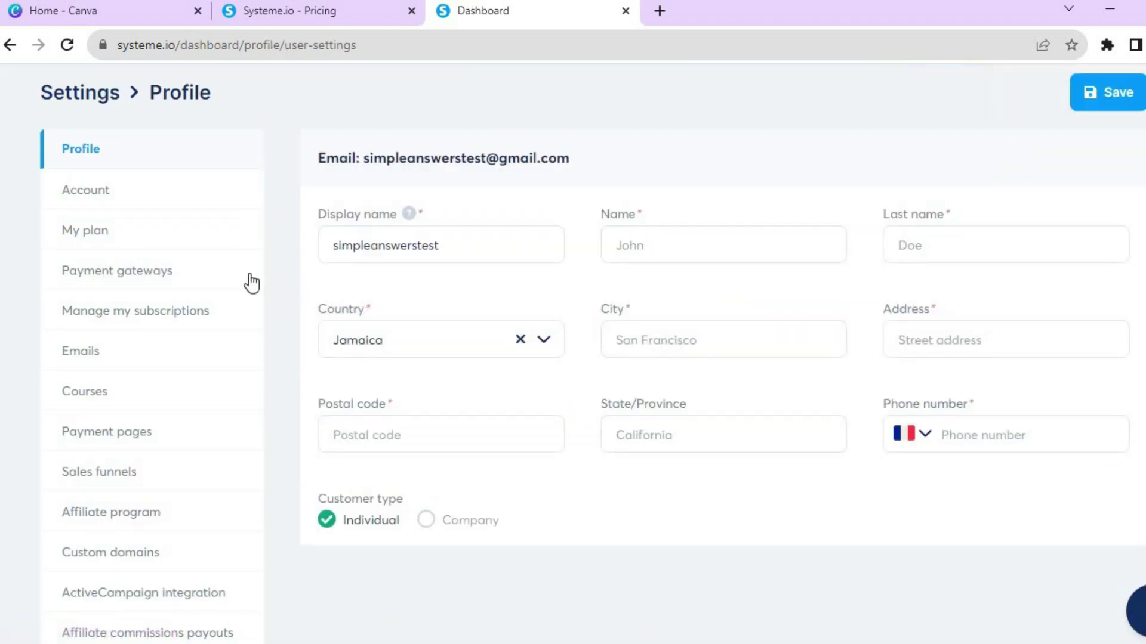
click(187, 284)
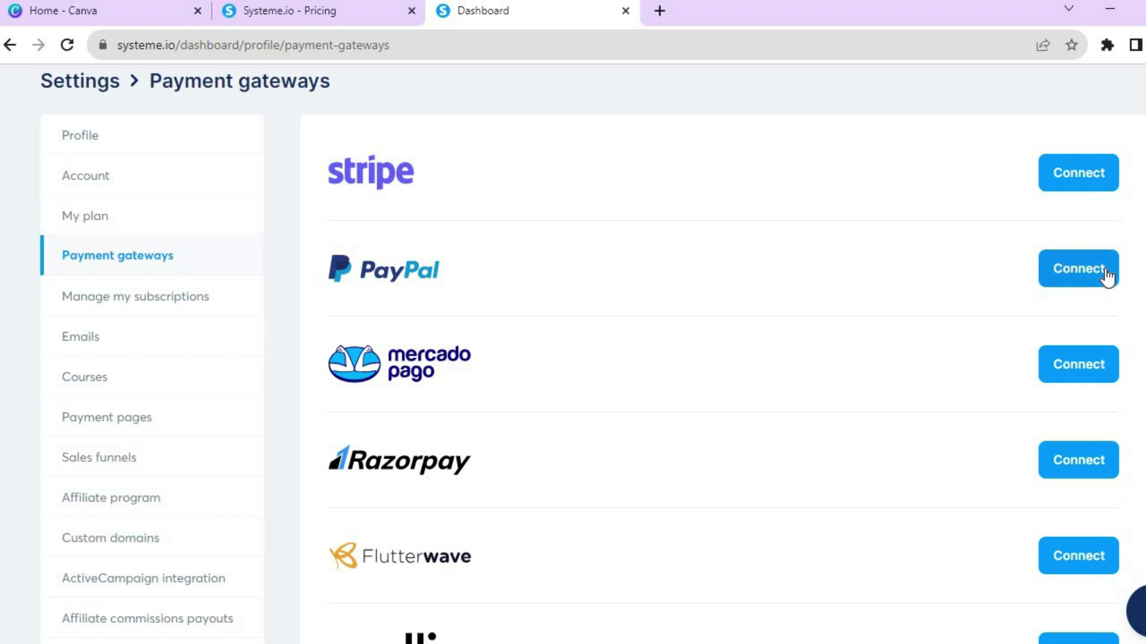
scroll(656, 358, down, 4)
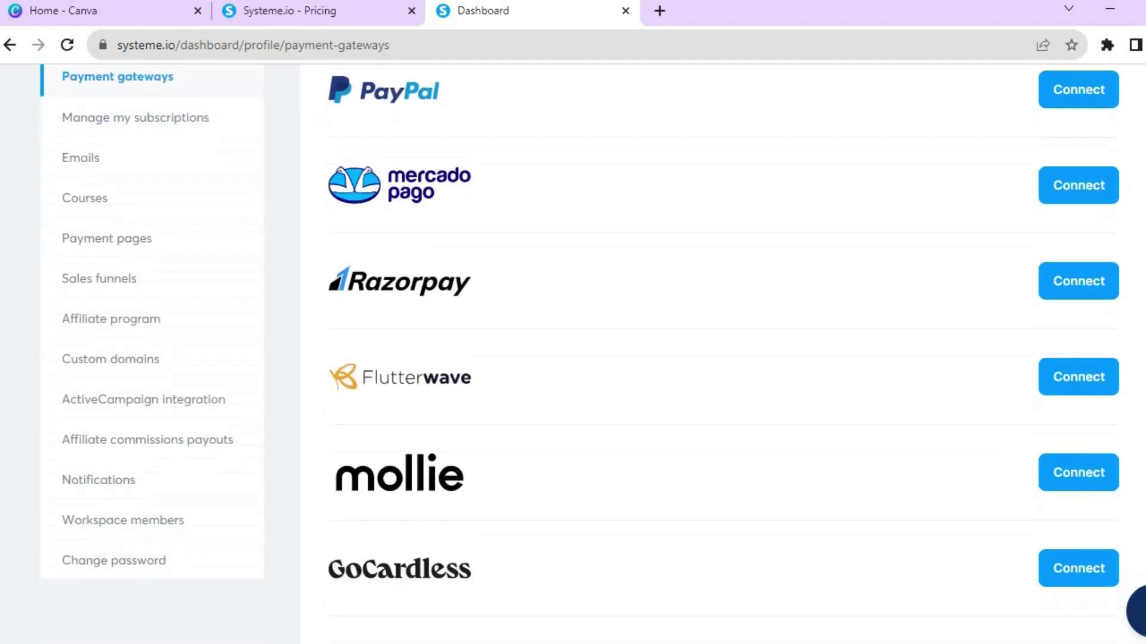
scroll(657, 358, up, 6)
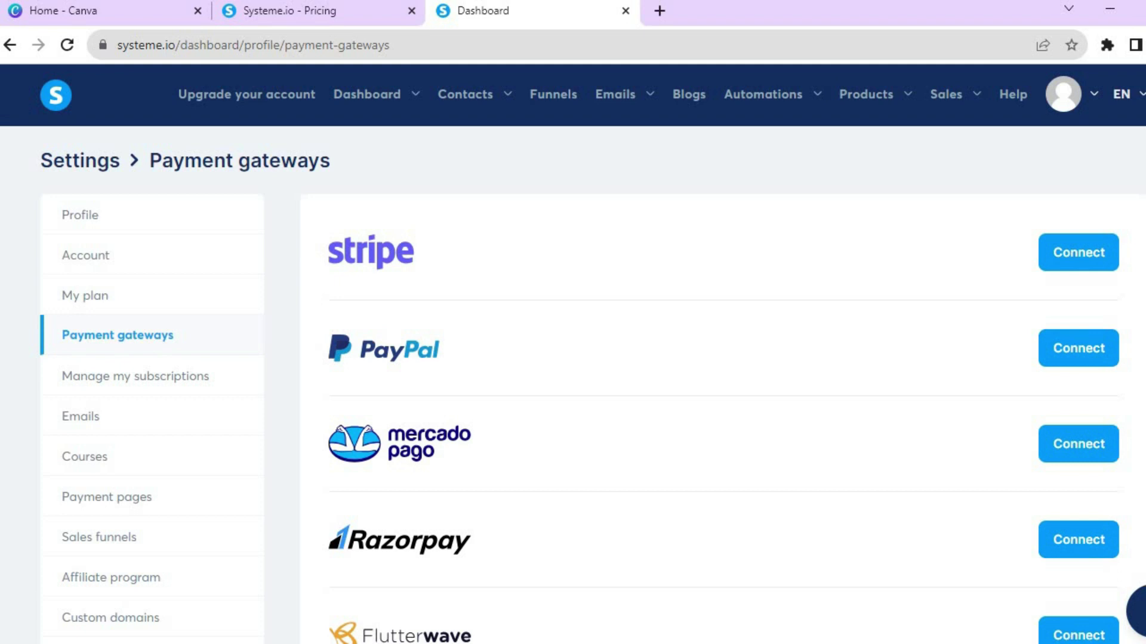
scroll(657, 358, down, 5)
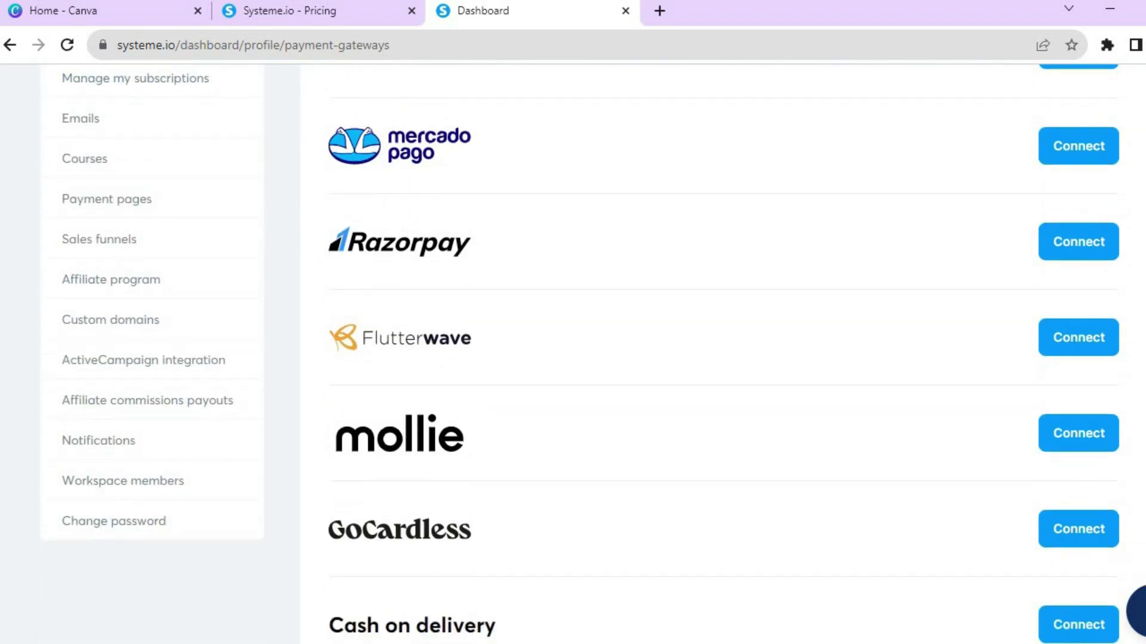
scroll(656, 358, up, 5)
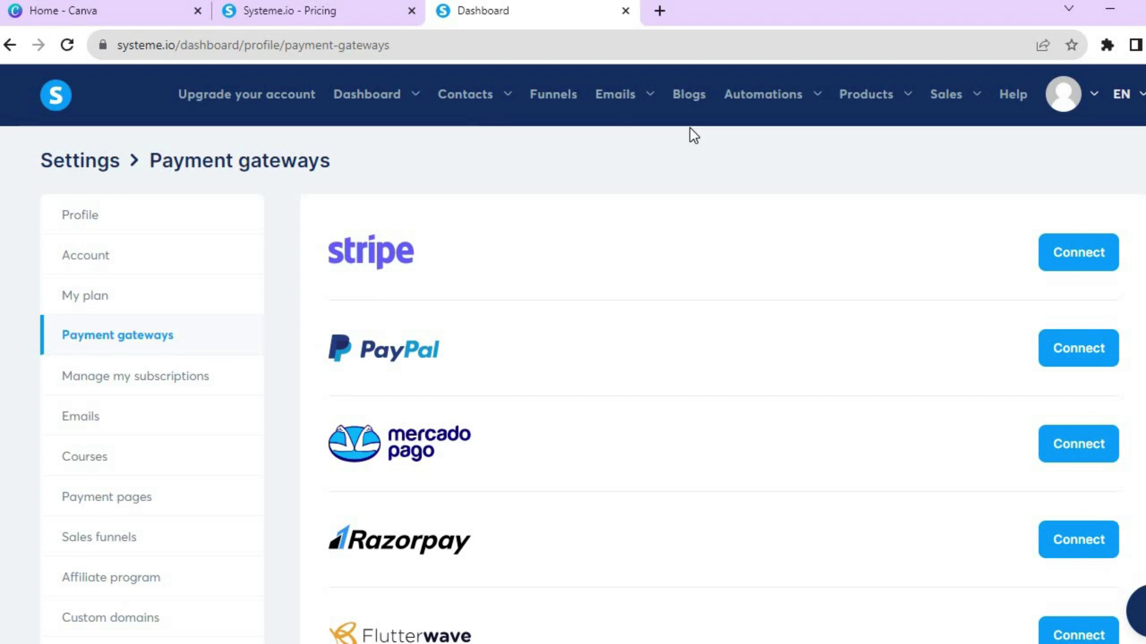
Step: From Products > Courses, display the YOUTUBE course's share link, then close the dialog
mouse_move(865, 110)
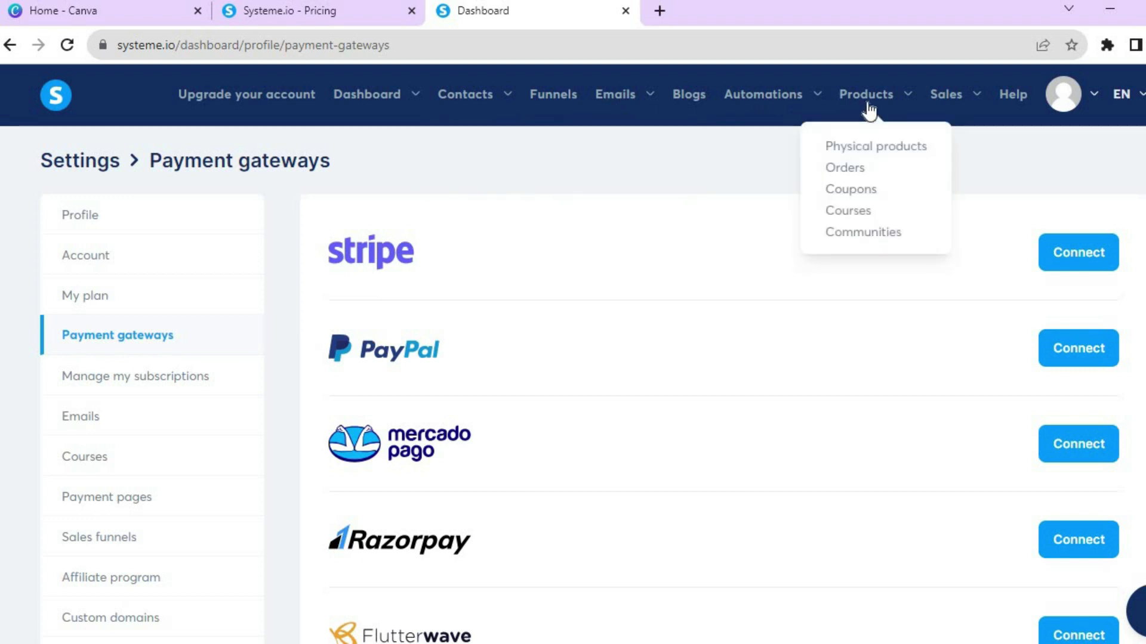
click(860, 213)
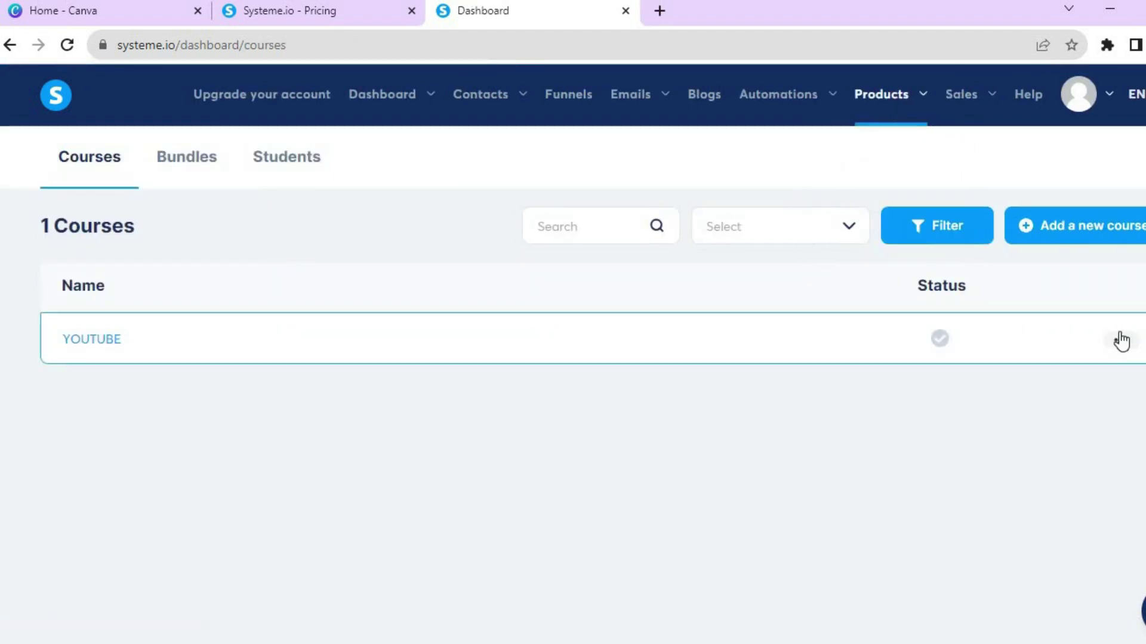
click(1120, 340)
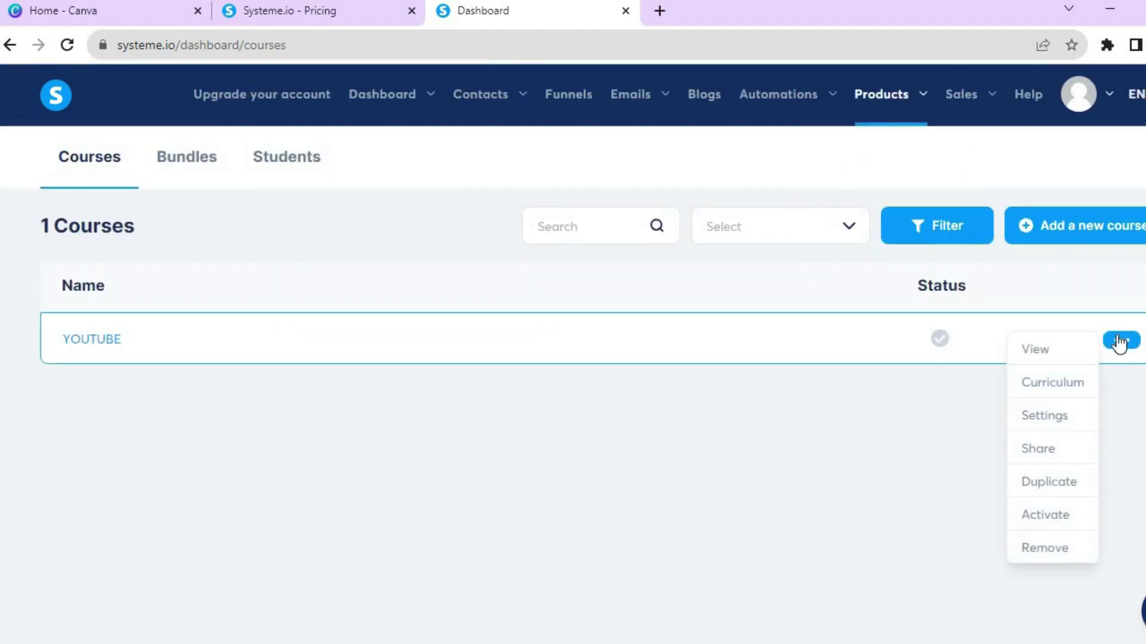
click(1037, 446)
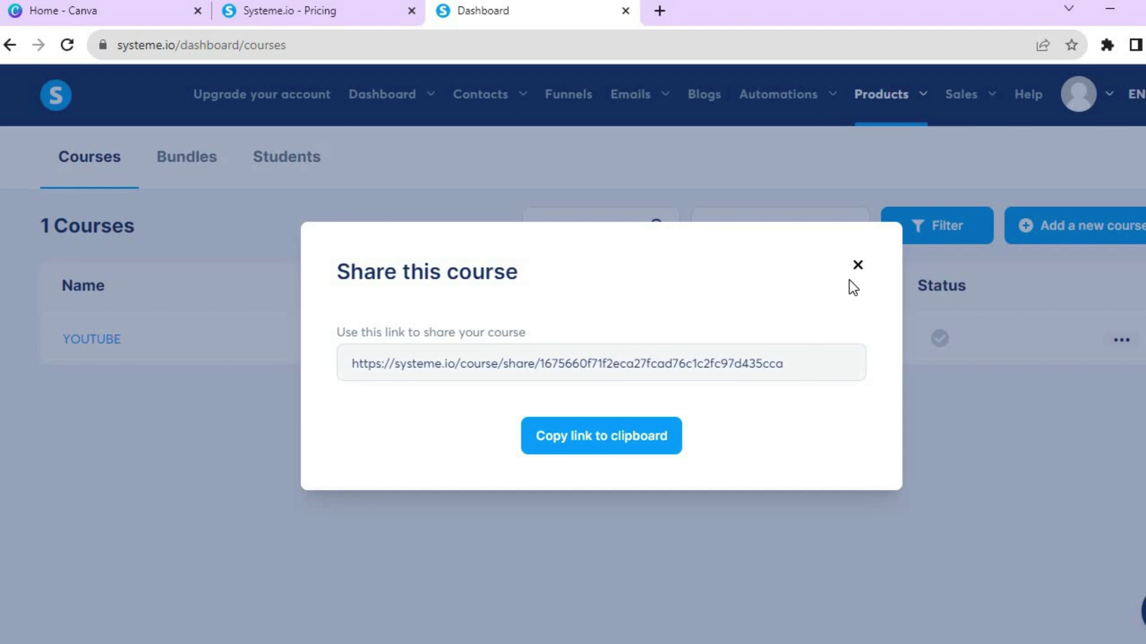
click(858, 266)
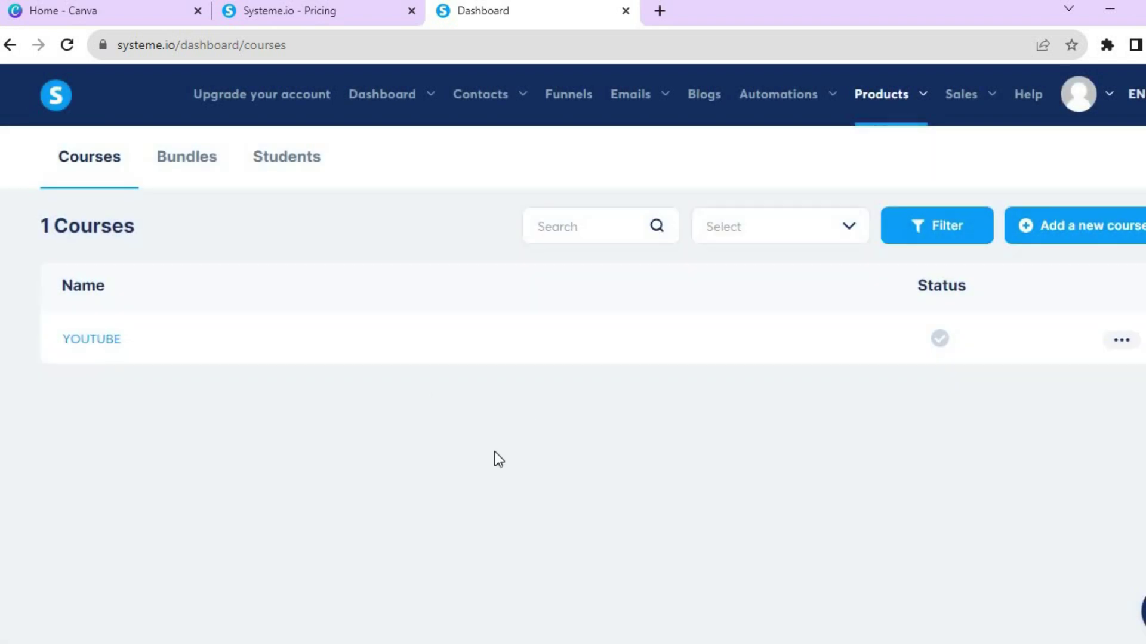
Step: Open the empty Bundles list and close the Create course bundle form without saving
click(201, 164)
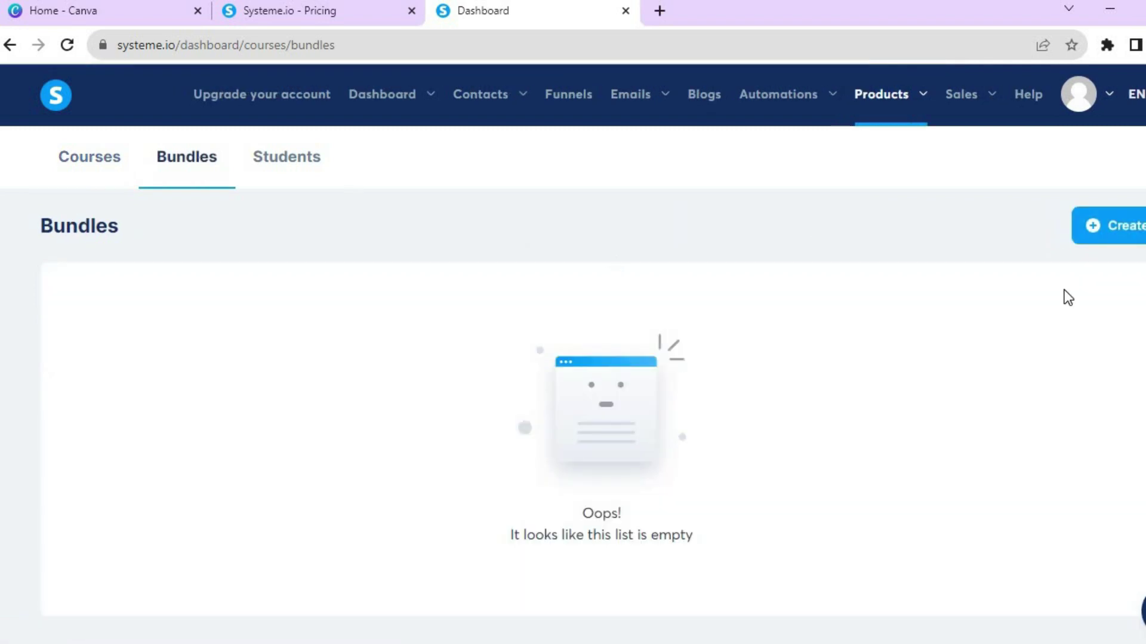
click(1100, 228)
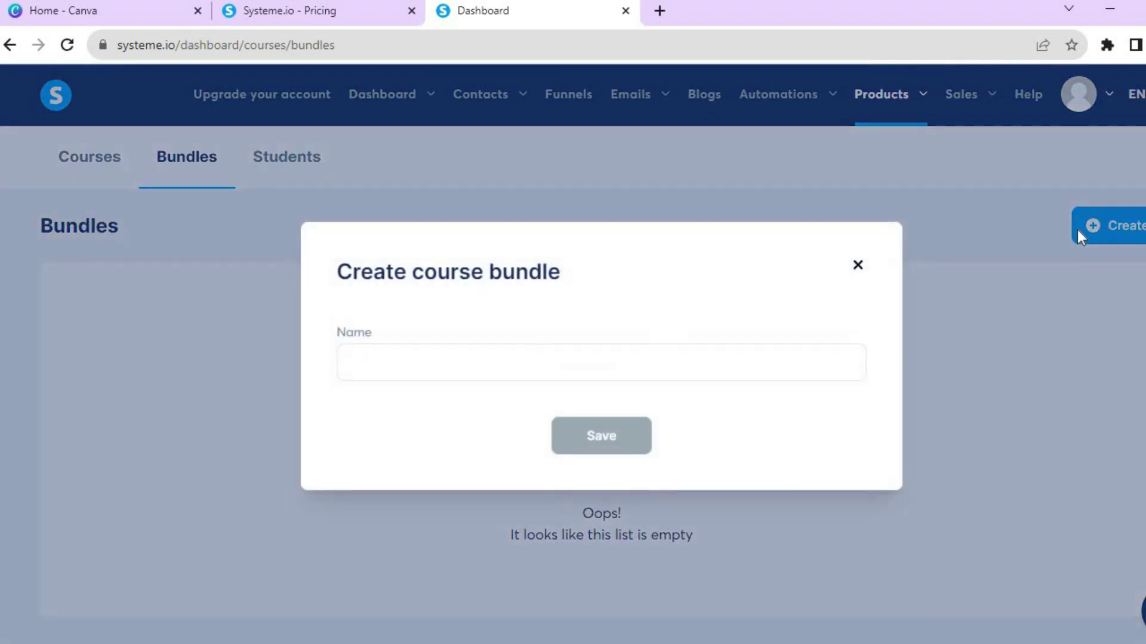
click(859, 267)
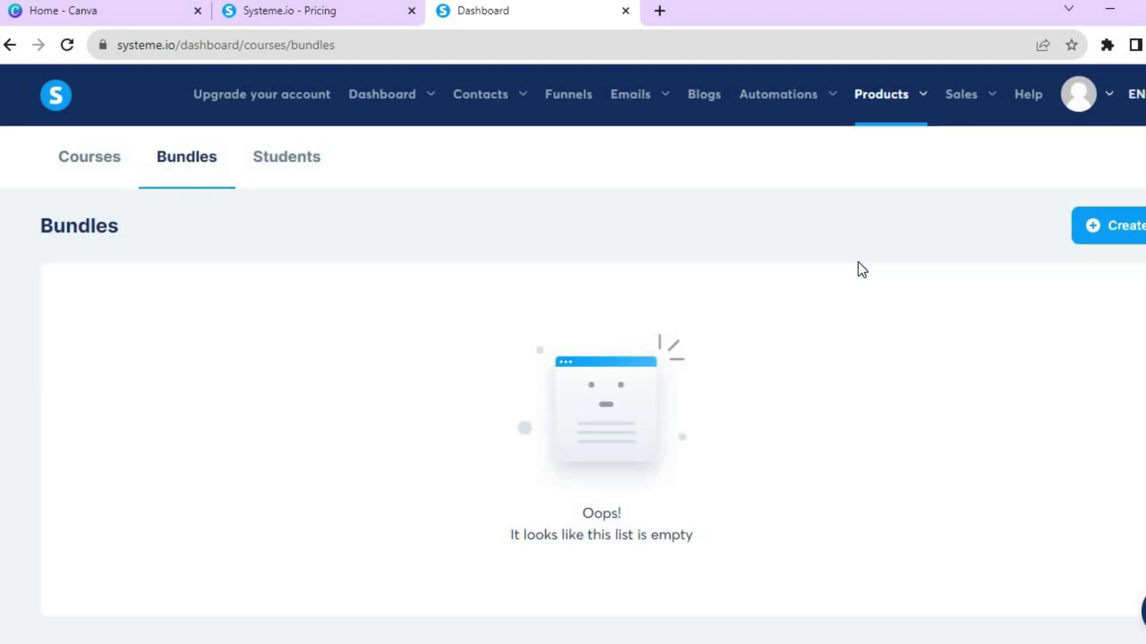